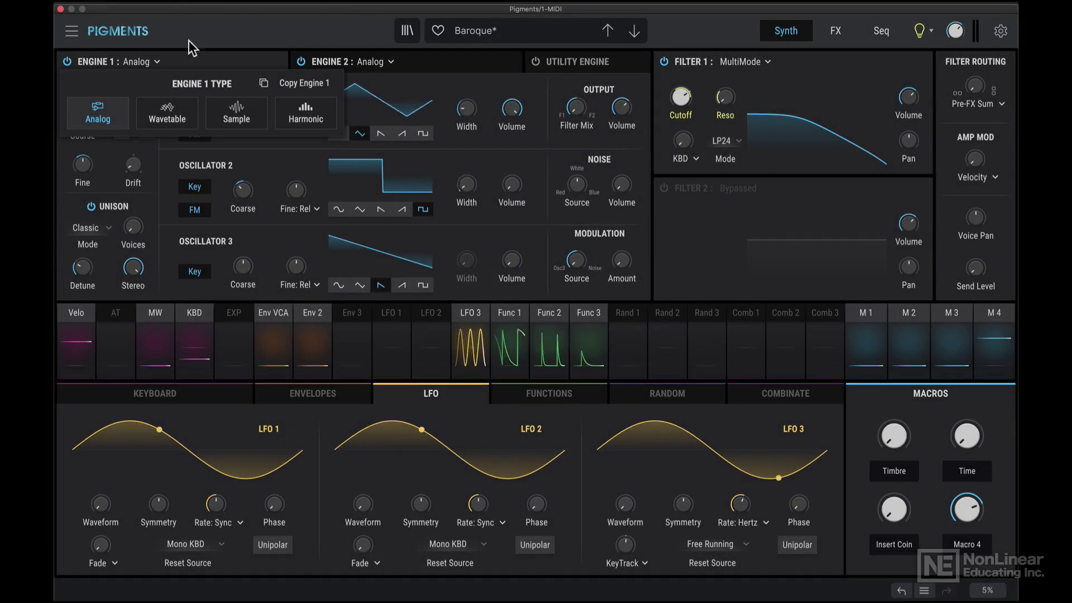
- Dismiss the Engine 1 type list and load a new Default preset from the menu
{"action": "left_click", "coordinate": [168, 57]}
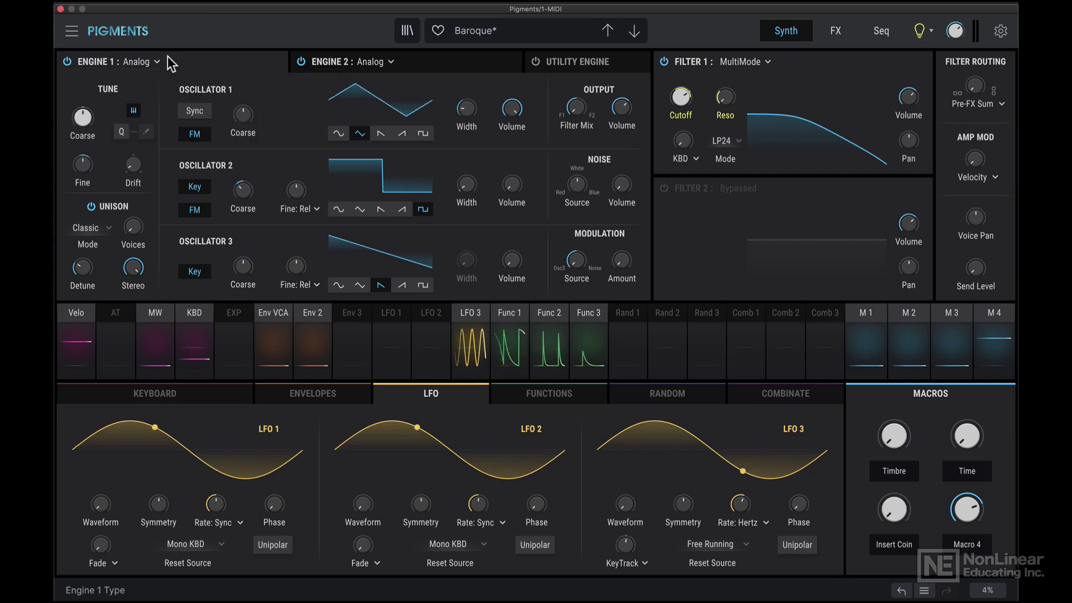
{"action": "left_click", "coordinate": [74, 36]}
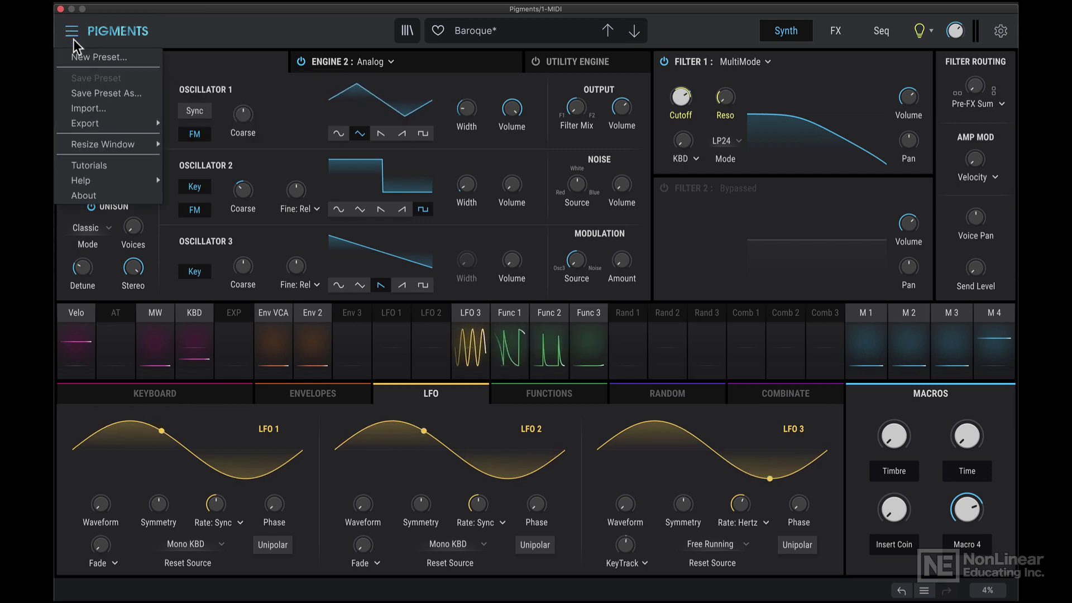
{"action": "left_click", "coordinate": [119, 57]}
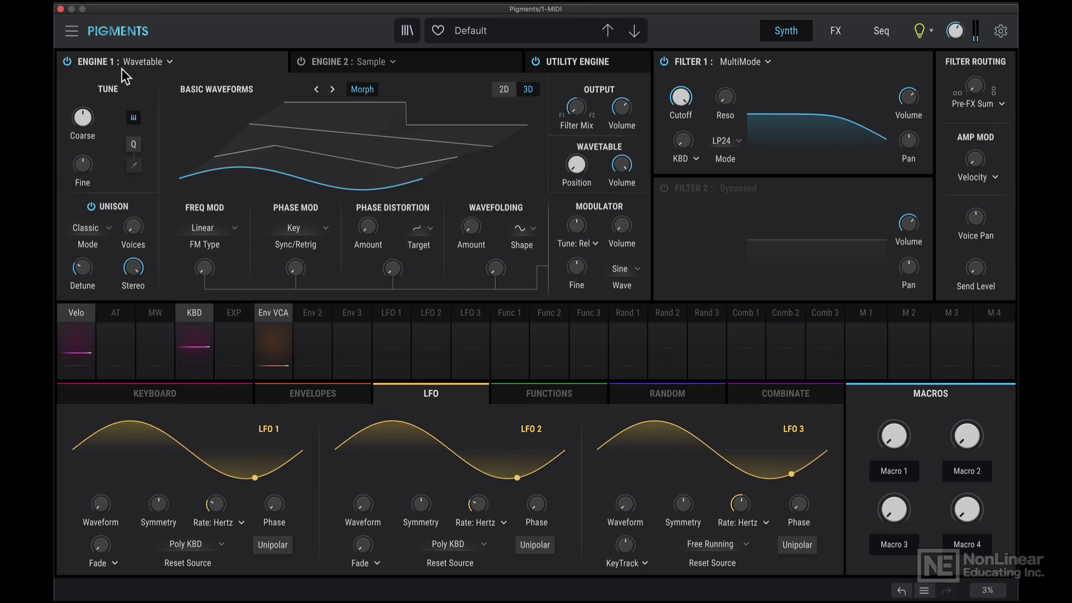
- Cycle Engine 1 through Analog, Wavetable, Sample and Harmonic types, settling on Analog
{"action": "left_click", "coordinate": [150, 62]}
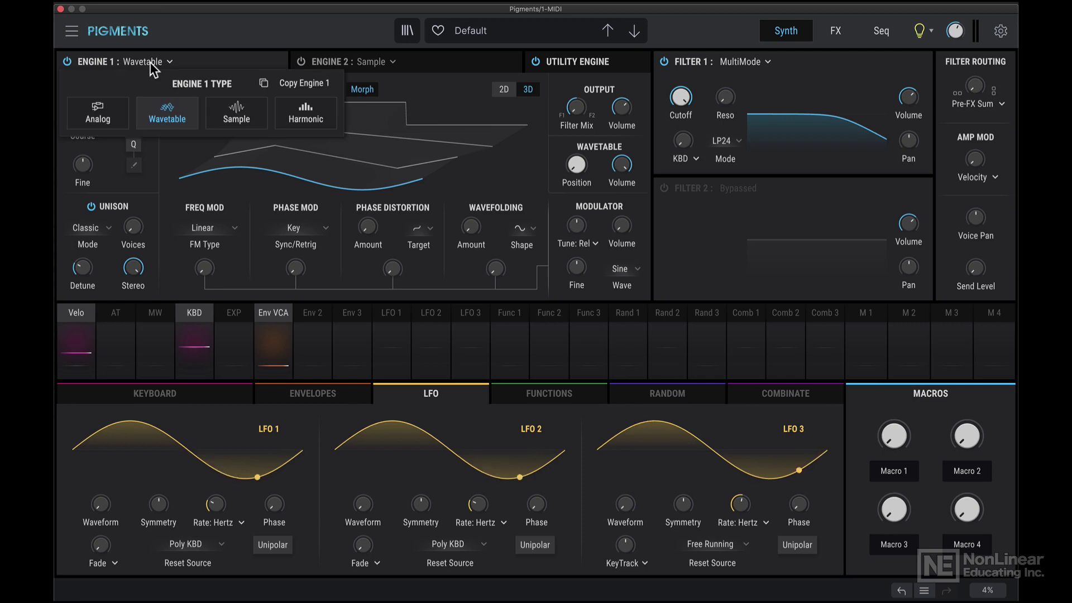
{"action": "left_click", "coordinate": [104, 115]}
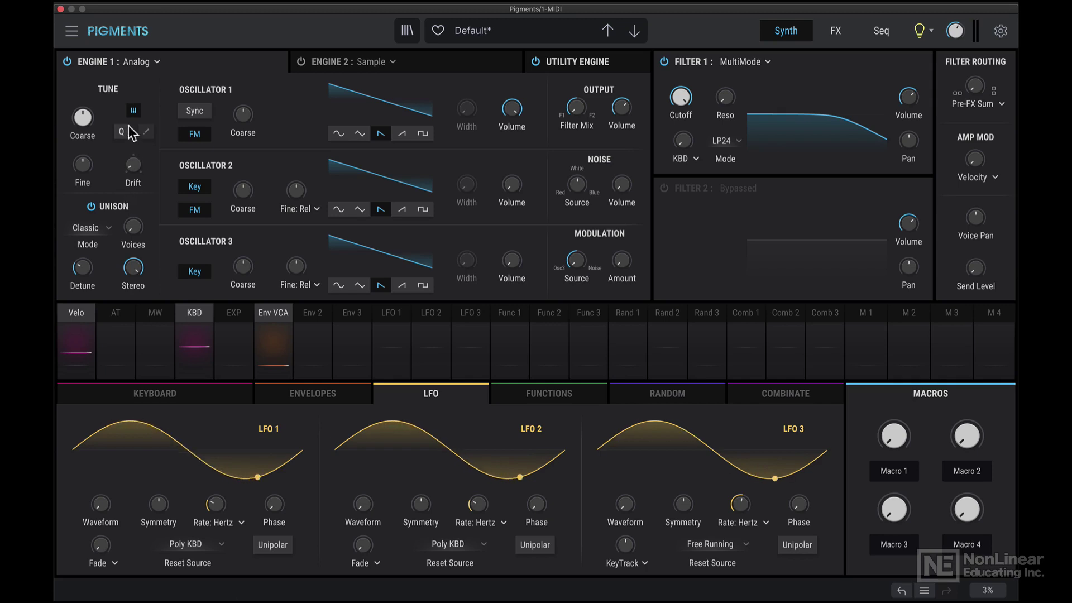
{"action": "left_click", "coordinate": [141, 64]}
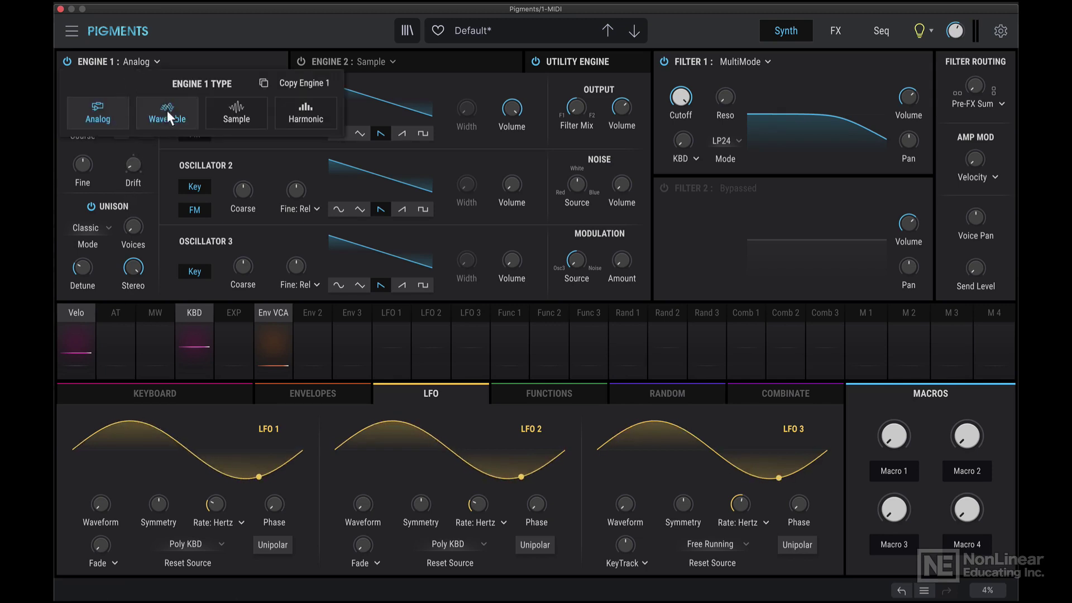
{"action": "left_click", "coordinate": [166, 110]}
{"action": "left_click", "coordinate": [146, 61]}
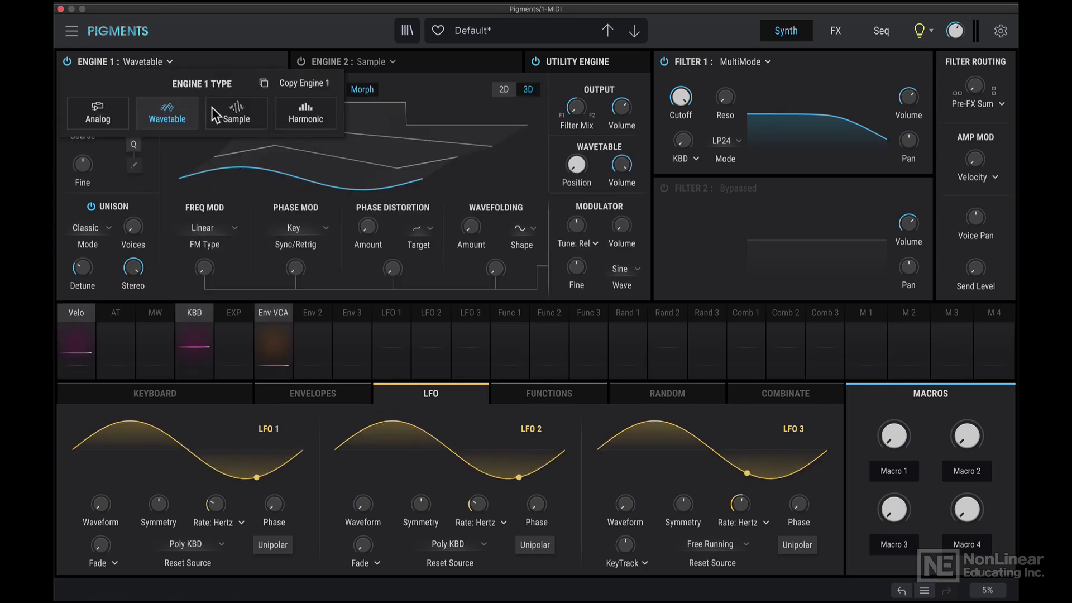
{"action": "left_click", "coordinate": [240, 112]}
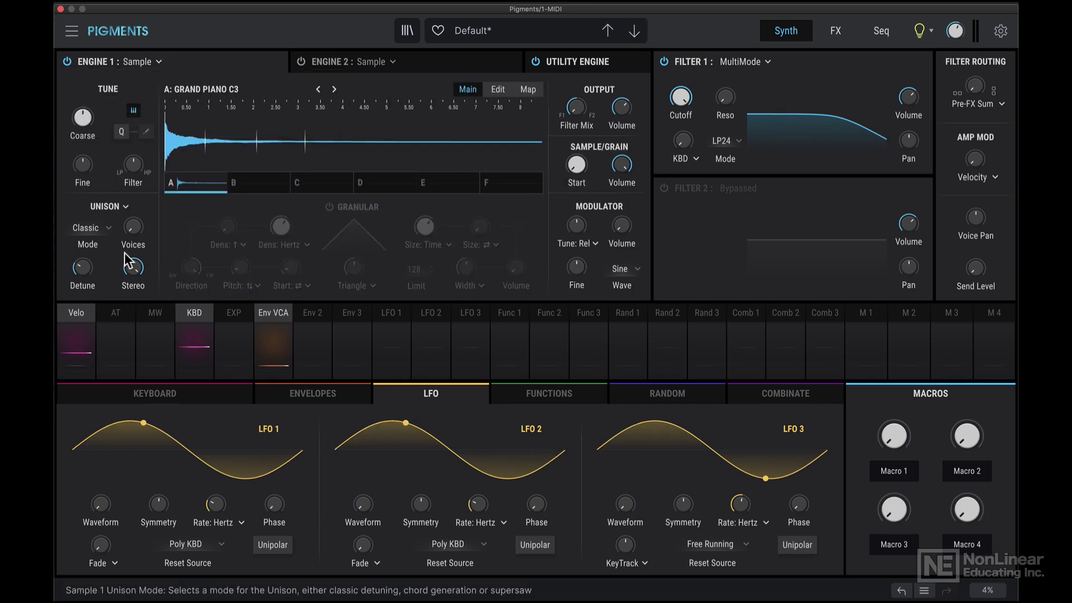
{"action": "left_click", "coordinate": [146, 61]}
{"action": "left_click", "coordinate": [303, 112]}
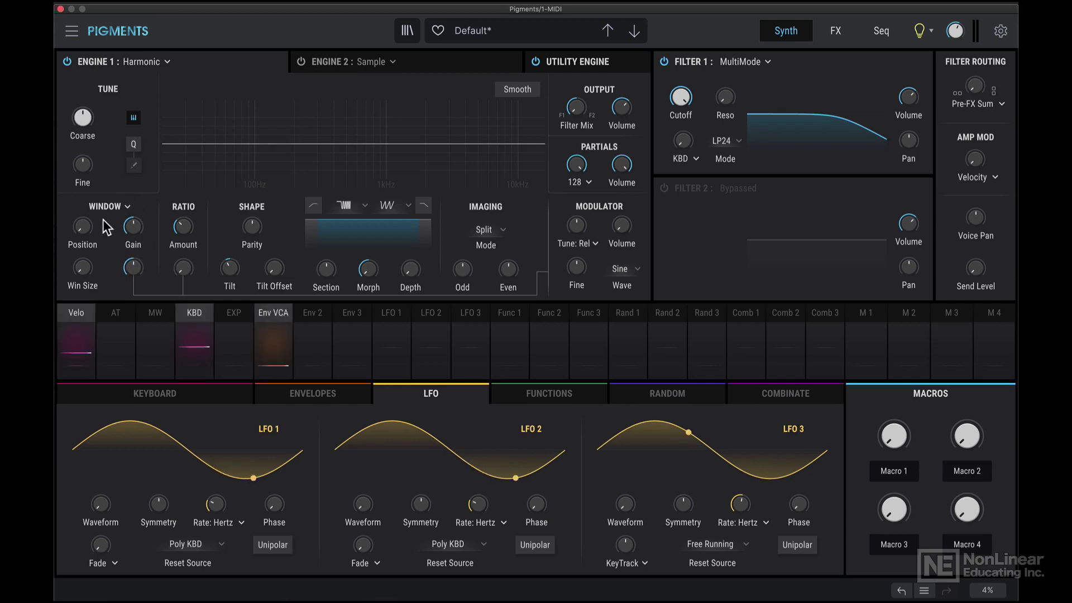
{"action": "left_click", "coordinate": [152, 62]}
{"action": "left_click", "coordinate": [110, 112]}
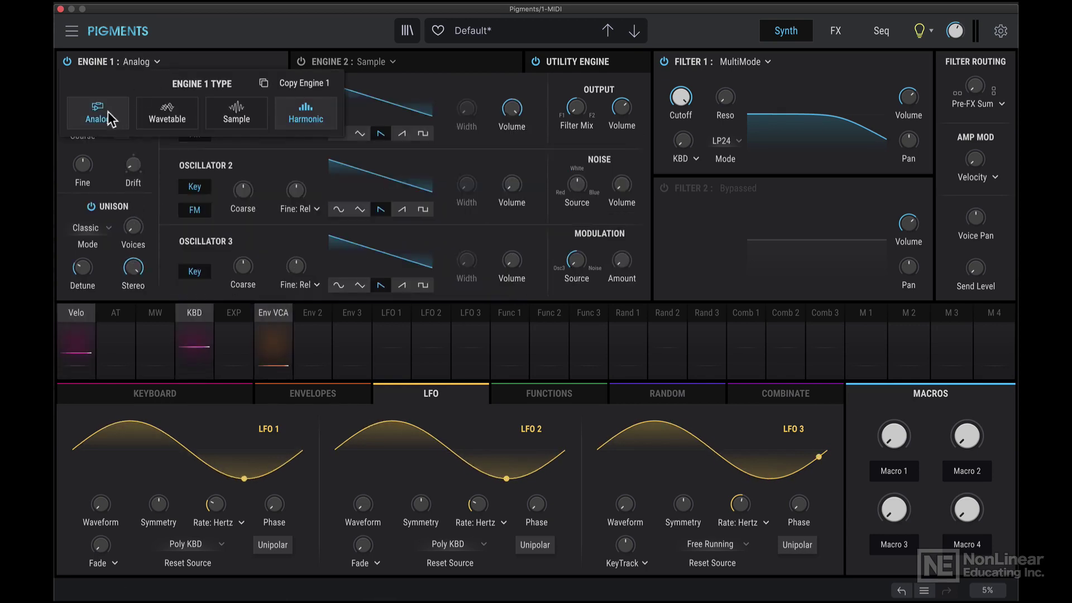
- Try Engine 1's Coarse and Fine tuning, then reset both back to zero
{"action": "mouse_move", "coordinate": [82, 120]}
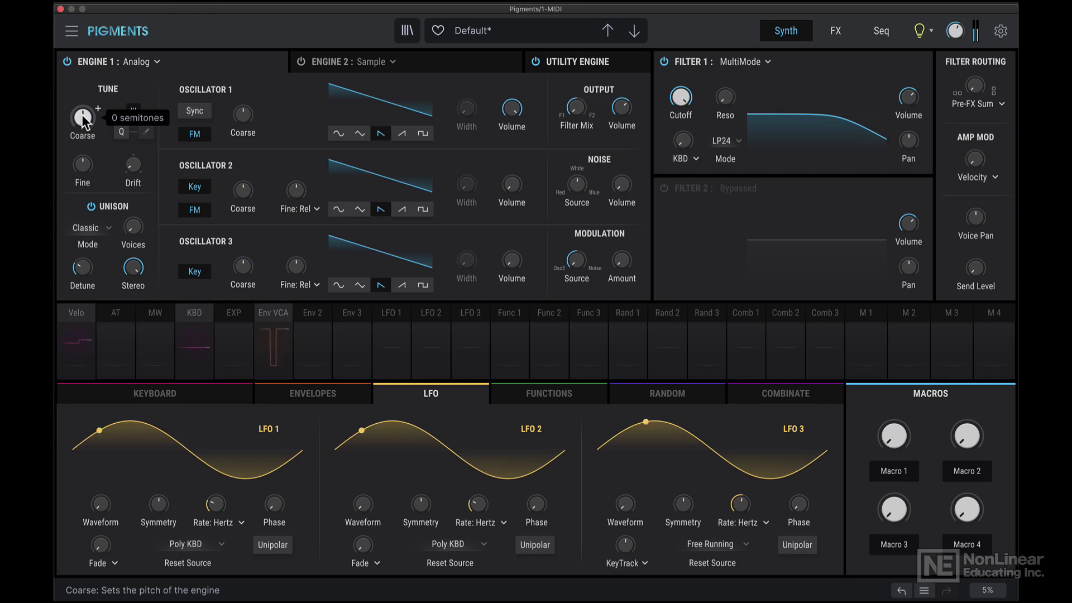
{"action": "left_click_drag", "start_coordinate": [81, 115], "coordinate": [81, 141]}
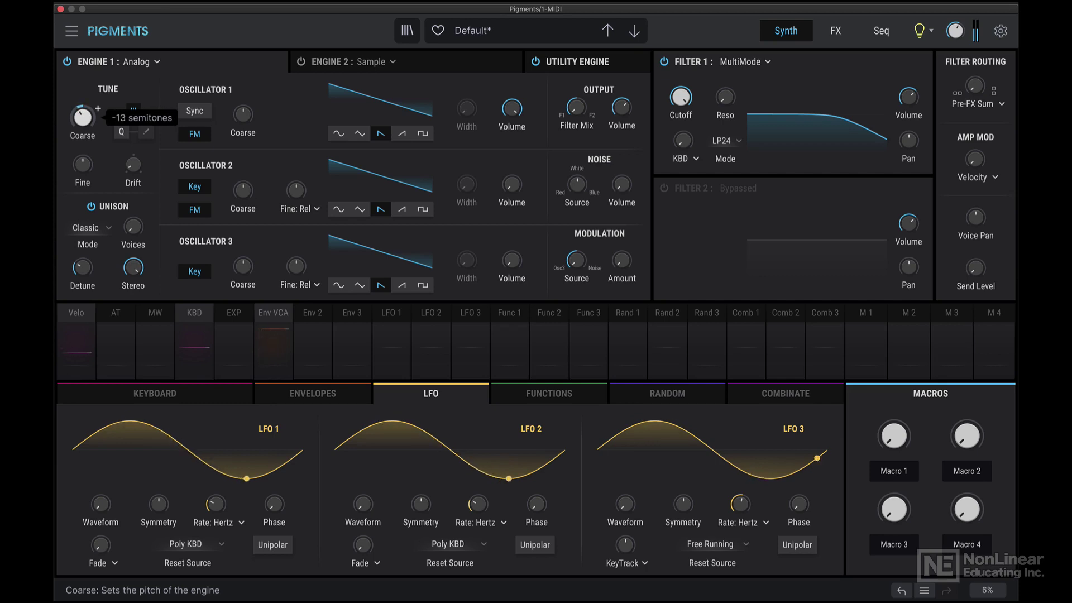
{"action": "double_click", "coordinate": [85, 116]}
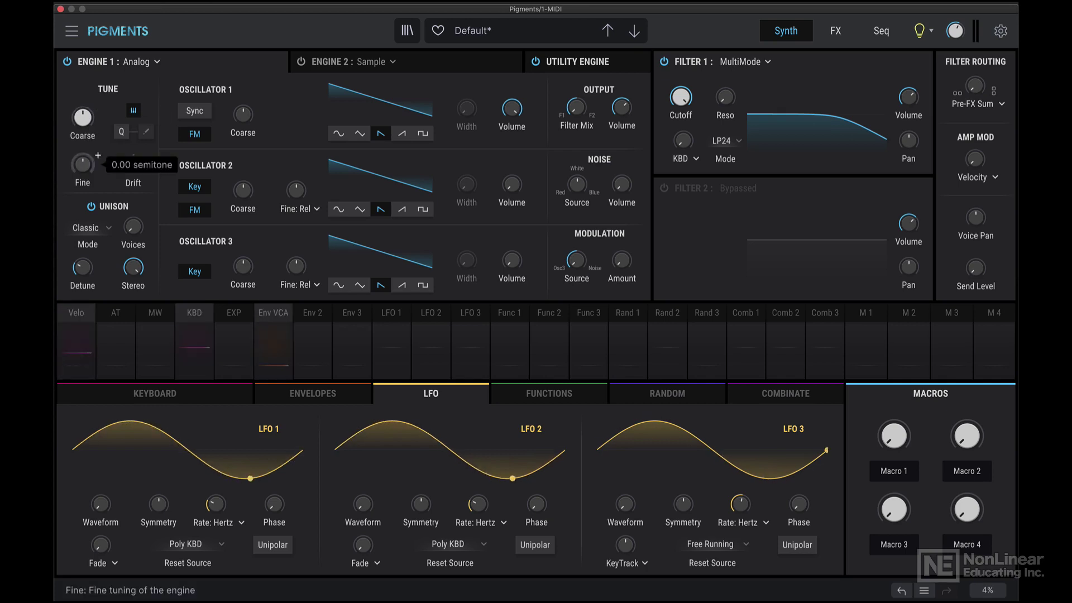
{"action": "mouse_move", "coordinate": [82, 164]}
{"action": "left_mouse_down"}
{"action": "mouse_move", "coordinate": [82, 185]}
{"action": "mouse_move", "coordinate": [83, 165]}
{"action": "left_mouse_up"}
{"action": "double_click", "coordinate": [82, 165]}
- Raise the Analog engine's Drift slightly for a little random pitch variation
{"action": "mouse_move", "coordinate": [133, 163]}
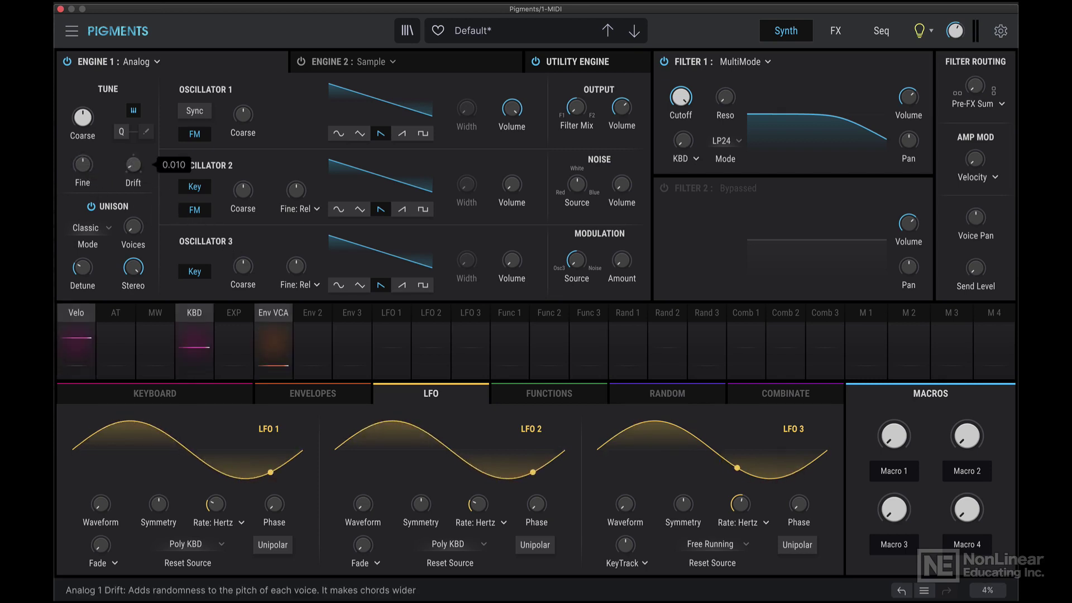
{"action": "left_click_drag", "start_coordinate": [132, 163], "coordinate": [132, 154]}
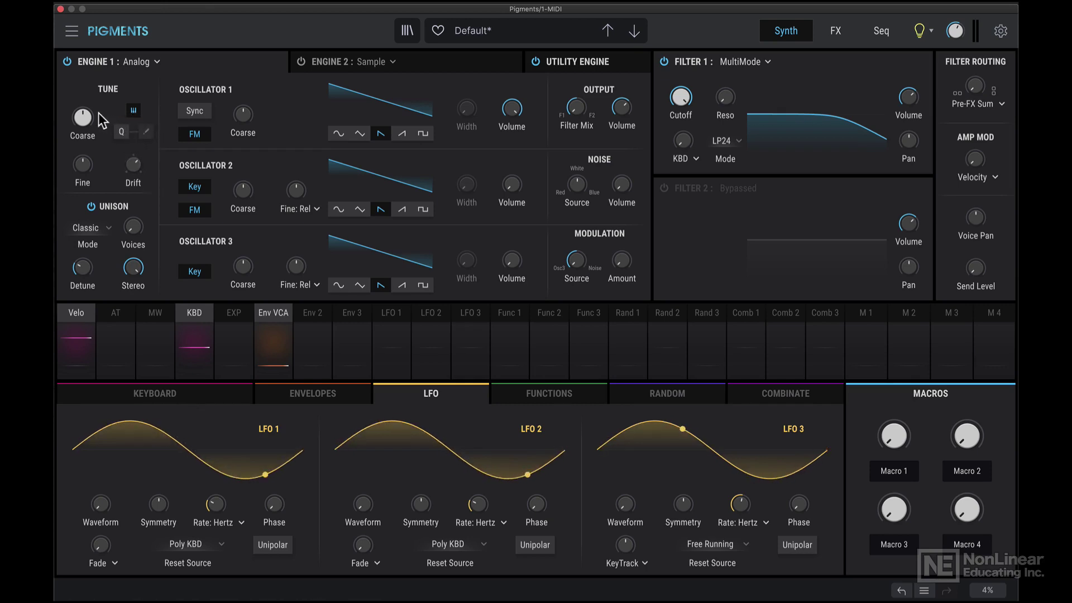
{"action": "mouse_move", "coordinate": [85, 119]}
- Route LFO 1 to Engine 1's Coarse tuning at a modulation amount of 0.15
{"action": "left_click", "coordinate": [390, 314]}
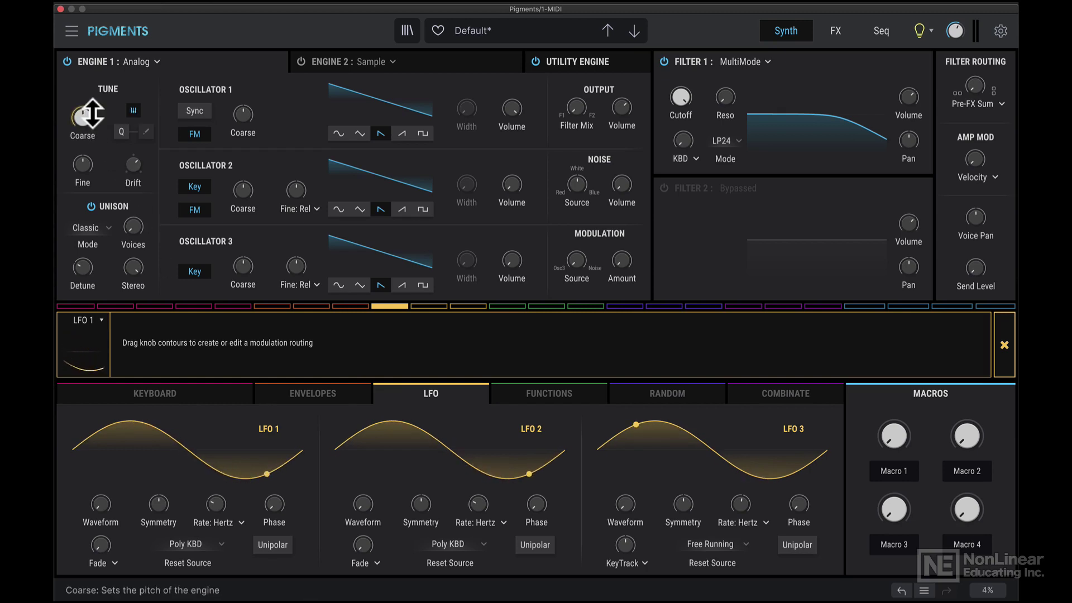
{"action": "left_click_drag", "start_coordinate": [92, 115], "coordinate": [92, 94]}
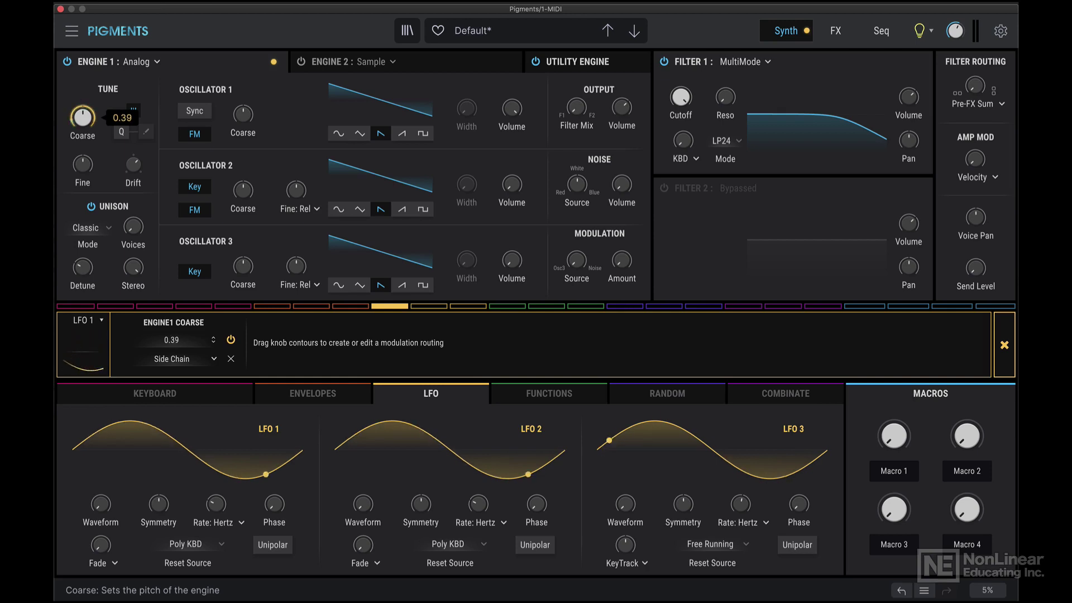
{"action": "left_click_drag", "start_coordinate": [93, 106], "coordinate": [92, 108]}
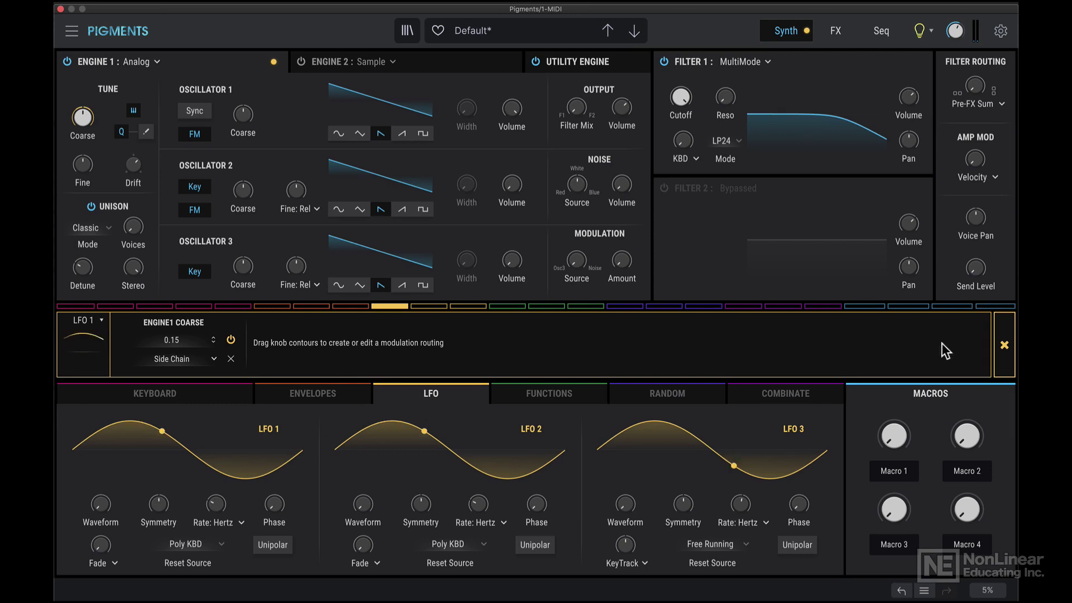
- Slow LFO 2 to about 0.246 Hz, lower LFO 1's rate, and show quantize note choices
{"action": "left_click", "coordinate": [1005, 344]}
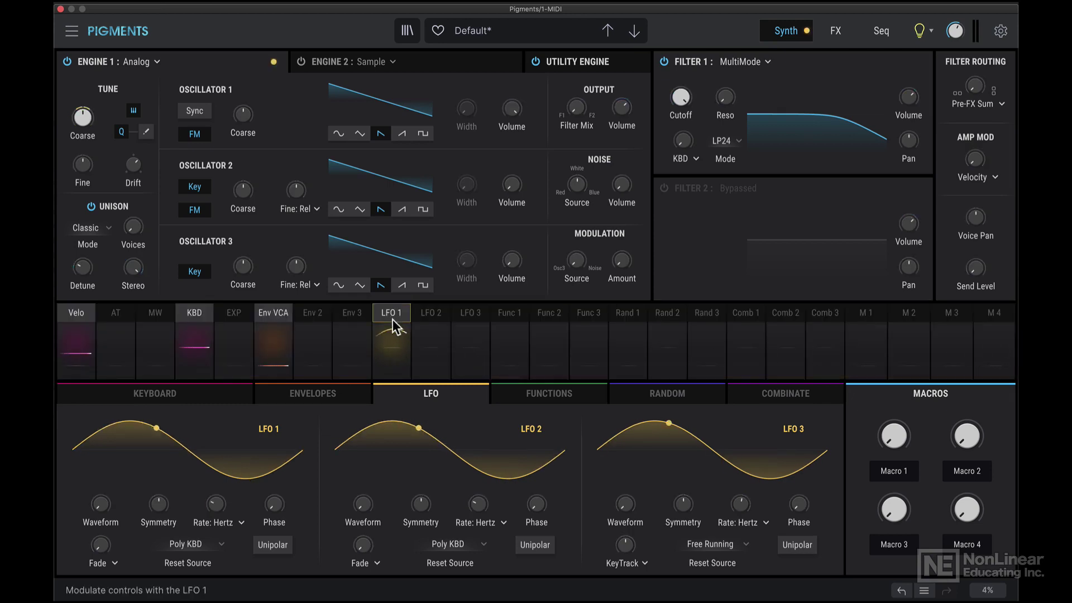
{"action": "mouse_move", "coordinate": [469, 504]}
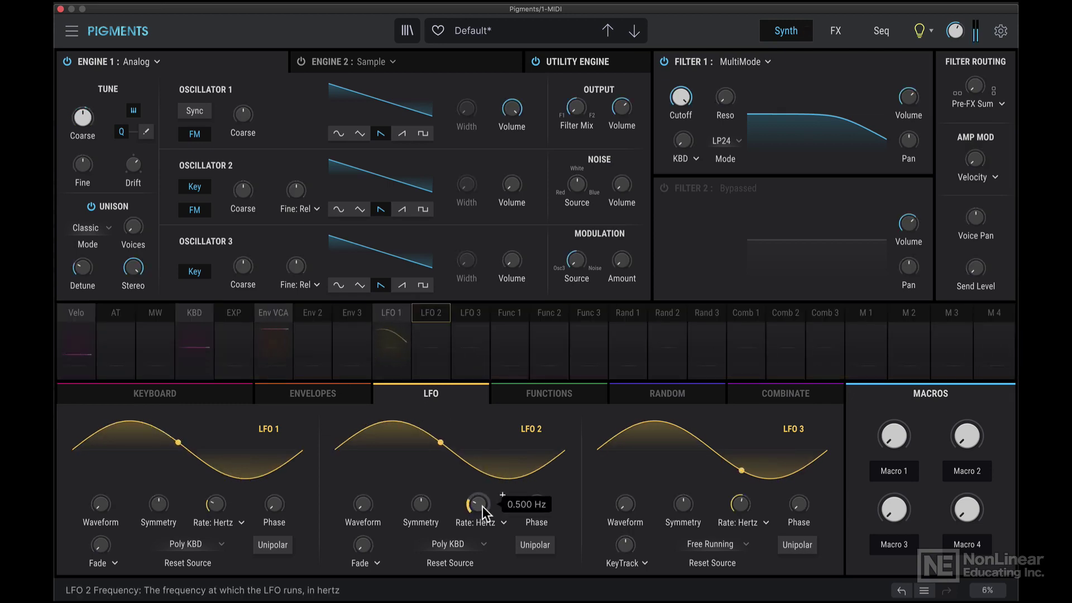
{"action": "left_click_drag", "start_coordinate": [471, 505], "coordinate": [471, 556]}
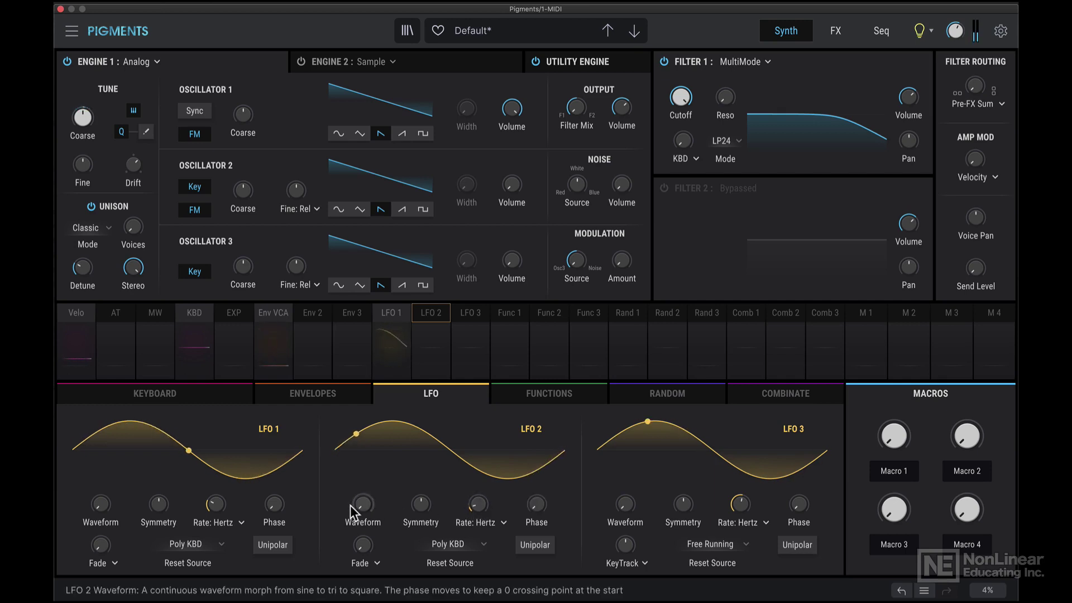
{"action": "left_click_drag", "start_coordinate": [214, 505], "coordinate": [215, 511]}
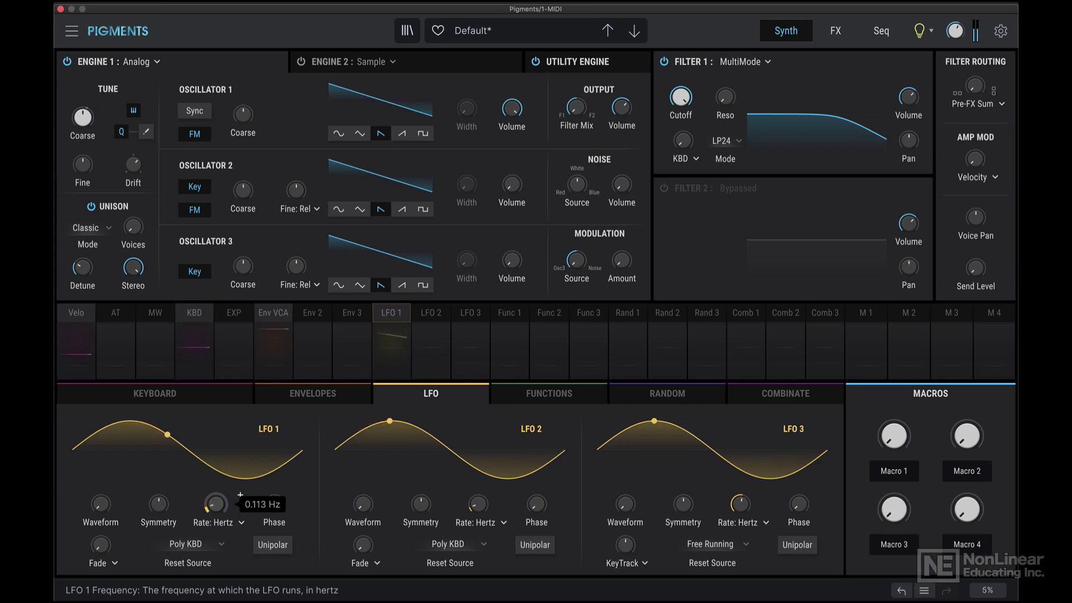
{"action": "left_click", "coordinate": [146, 132]}
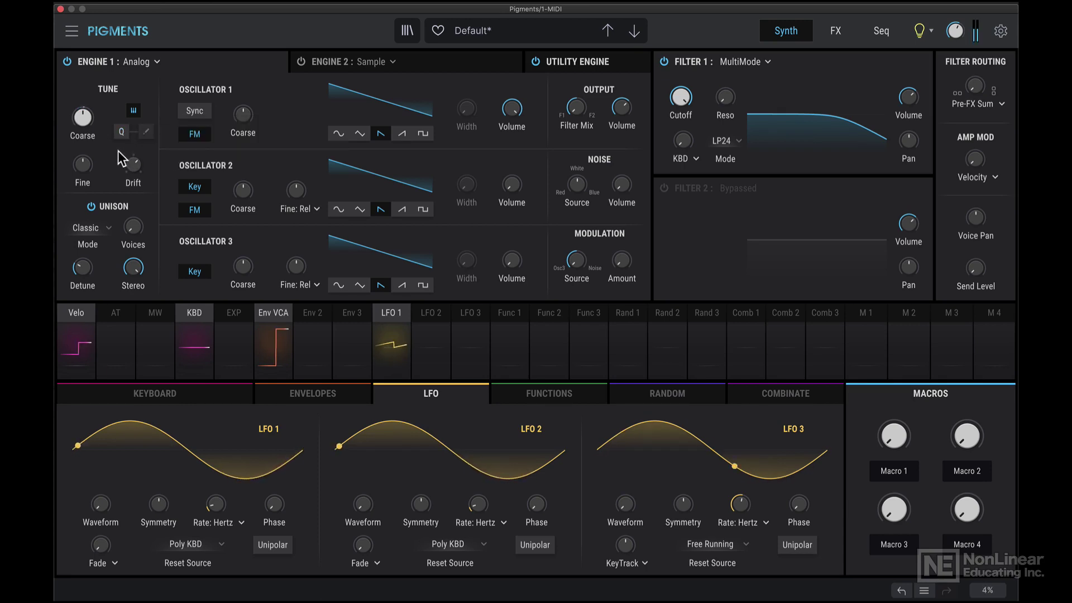
- Delete the LFO 1 routing to ENGINE1 COARSE and close the routing view
{"action": "mouse_move", "coordinate": [85, 117]}
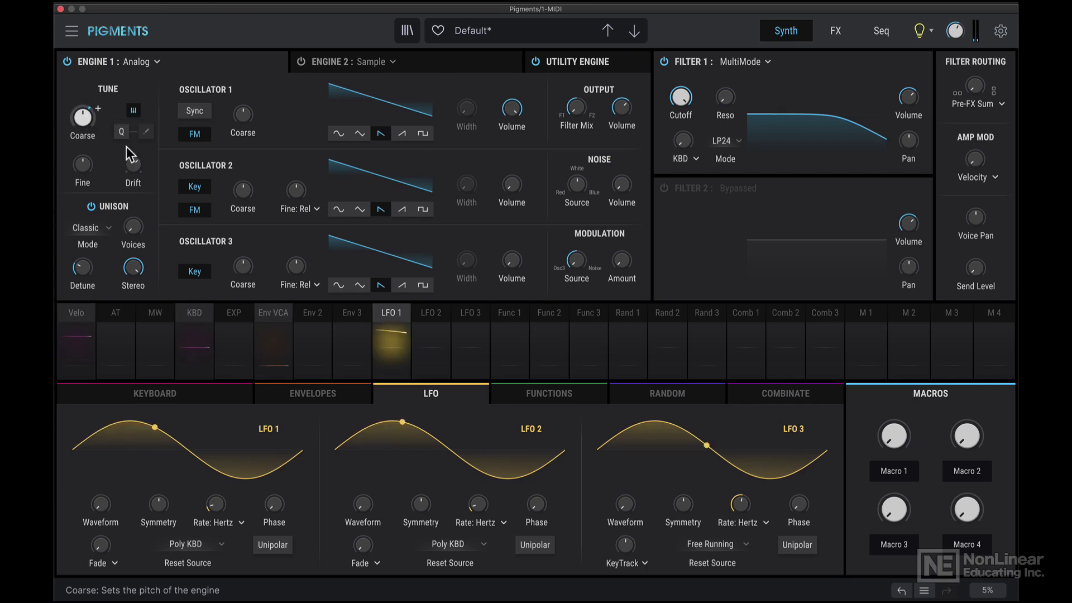
{"action": "left_click", "coordinate": [388, 317]}
{"action": "left_click", "coordinate": [230, 359]}
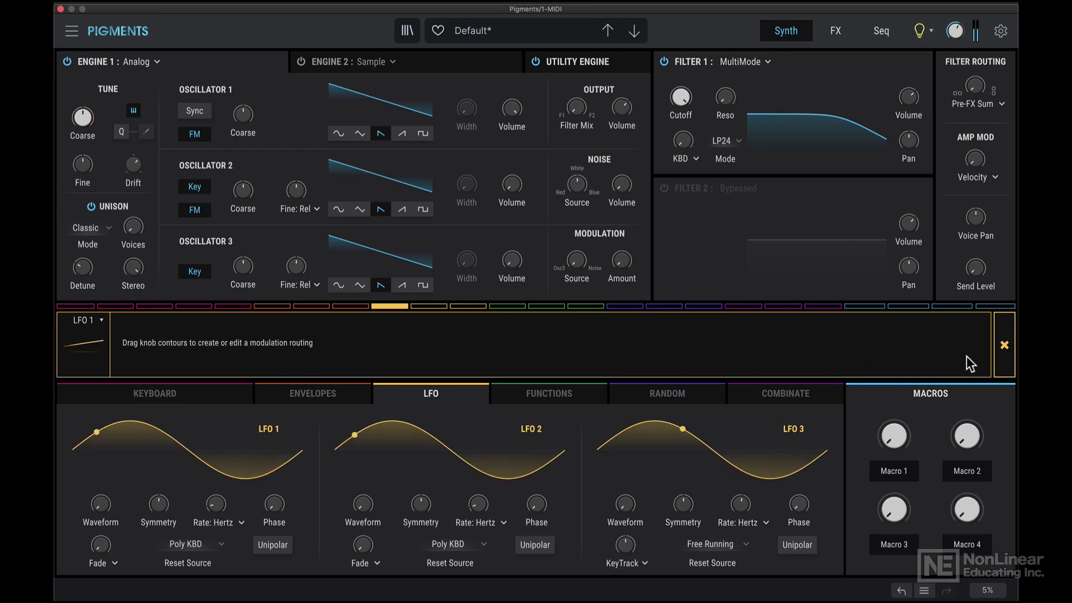
{"action": "left_click", "coordinate": [1004, 345]}
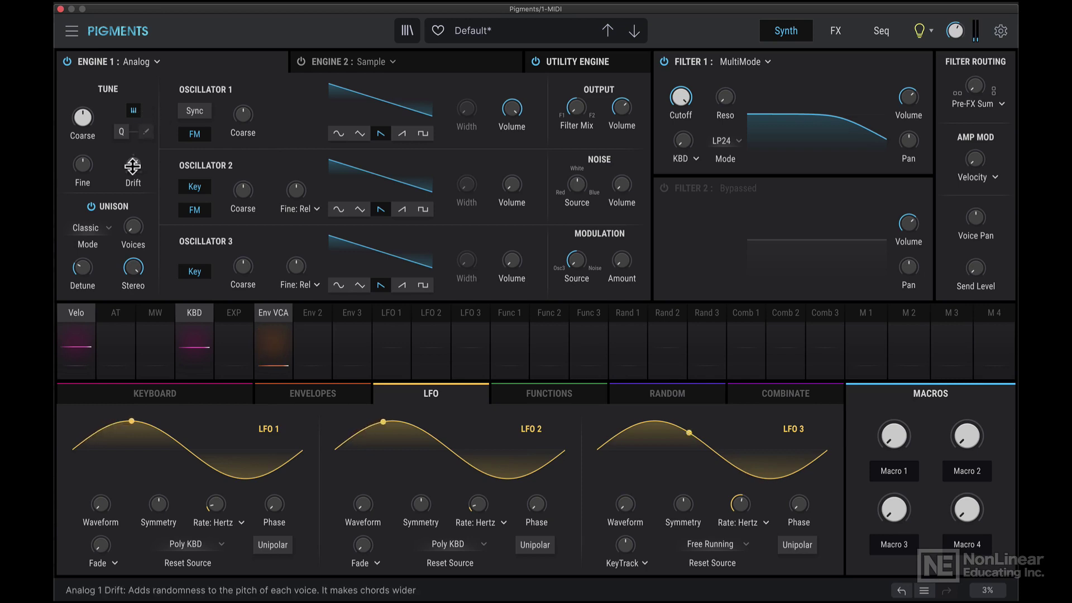
{"action": "mouse_move", "coordinate": [134, 163]}
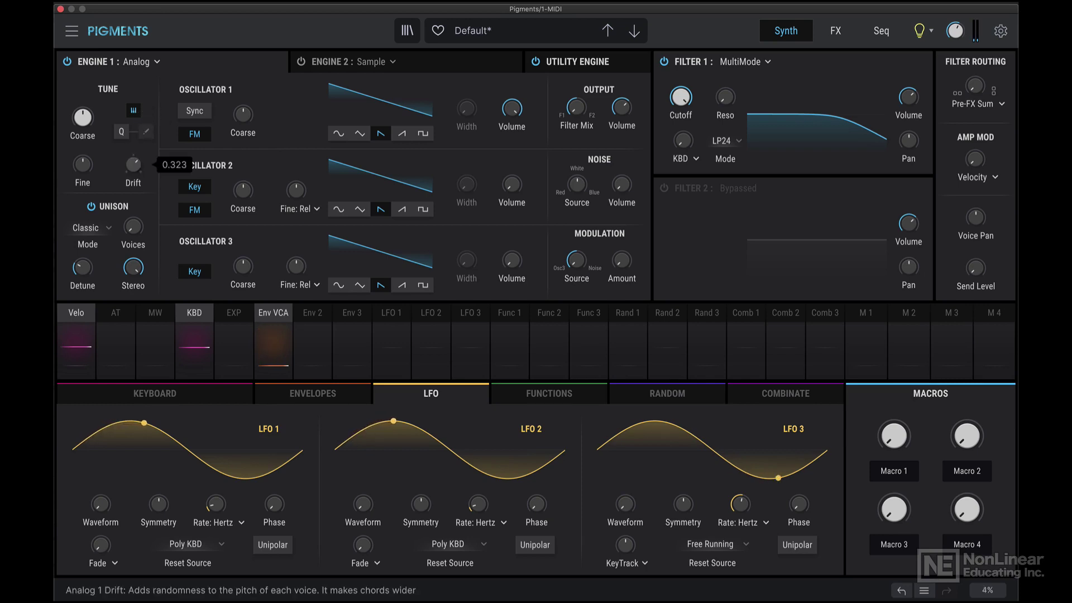
- Audition Oscillator 1's sine and triangle waves, skewing then resetting width to 0.500
{"action": "left_click", "coordinate": [338, 134]}
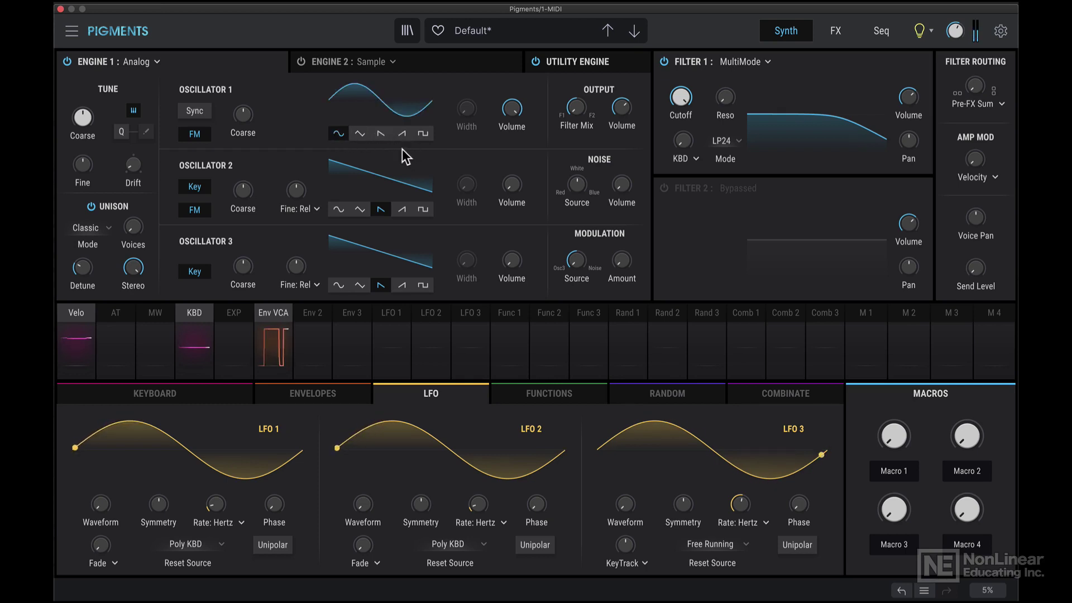
{"action": "left_click", "coordinate": [360, 134]}
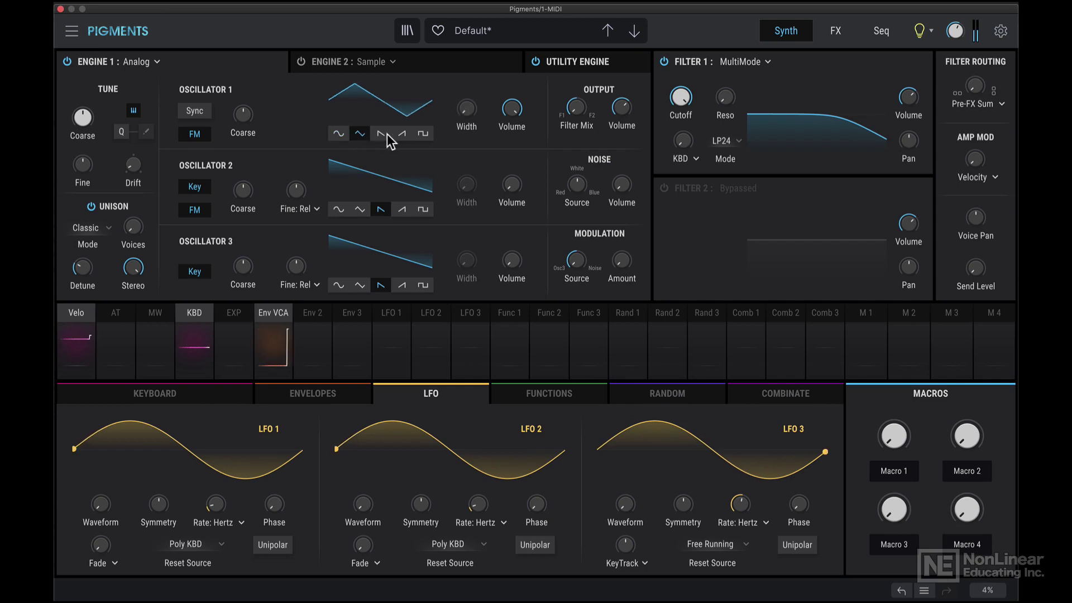
{"action": "mouse_move", "coordinate": [461, 114]}
{"action": "left_mouse_down"}
{"action": "mouse_move", "coordinate": [461, 88]}
{"action": "mouse_move", "coordinate": [460, 103]}
{"action": "left_mouse_up"}
{"action": "double_click", "coordinate": [460, 103]}
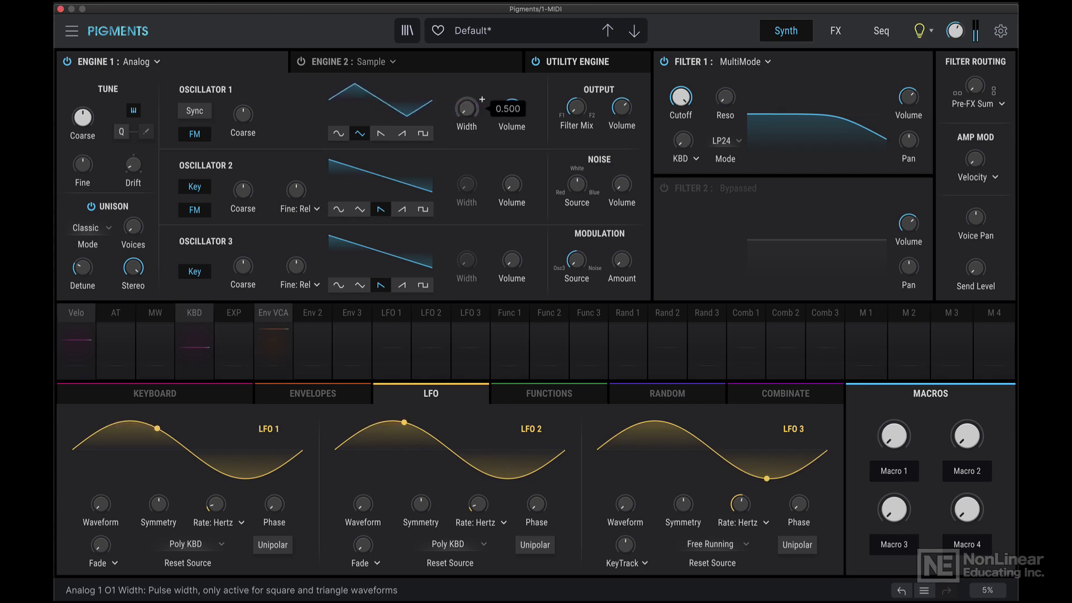
- Try the saw and ramp waves, then set Oscillator 1 to square with width about 0.869
{"action": "left_click", "coordinate": [381, 134]}
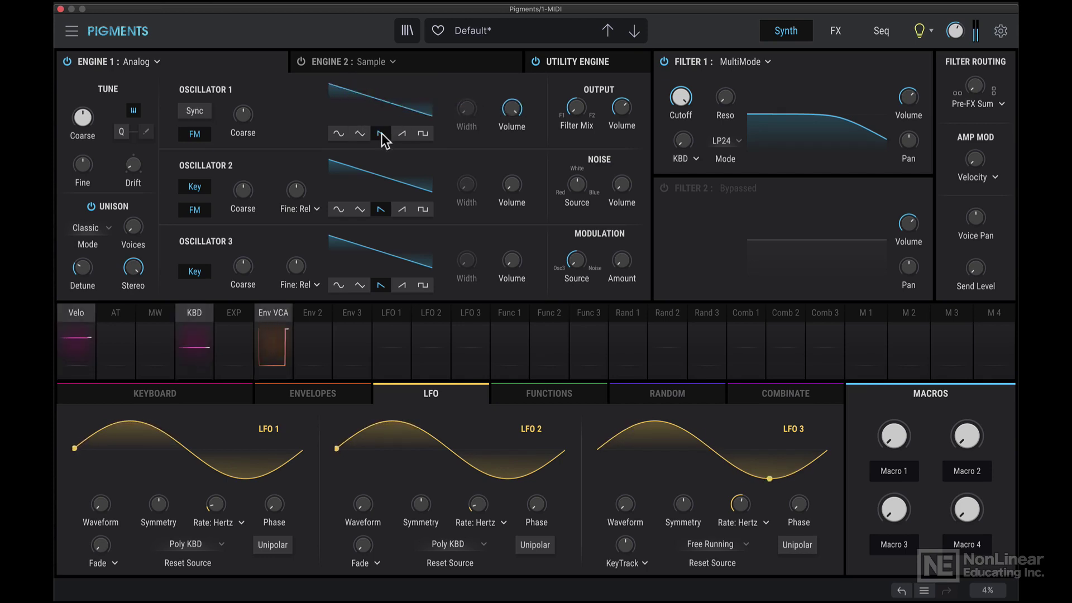
{"action": "left_click", "coordinate": [402, 134]}
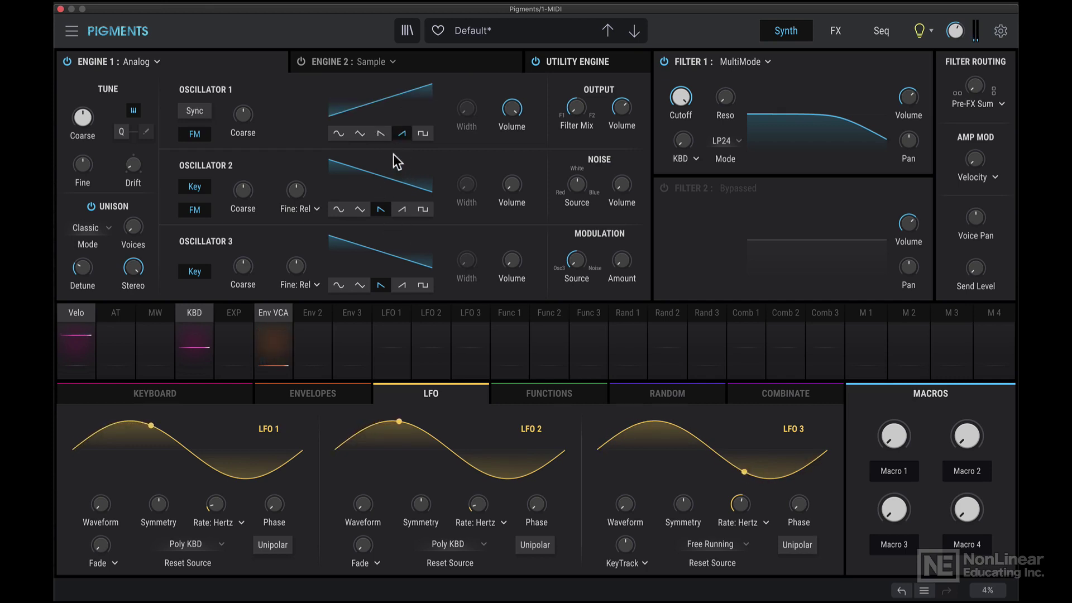
{"action": "left_click", "coordinate": [382, 134]}
{"action": "left_click", "coordinate": [403, 133]}
{"action": "left_click", "coordinate": [423, 134]}
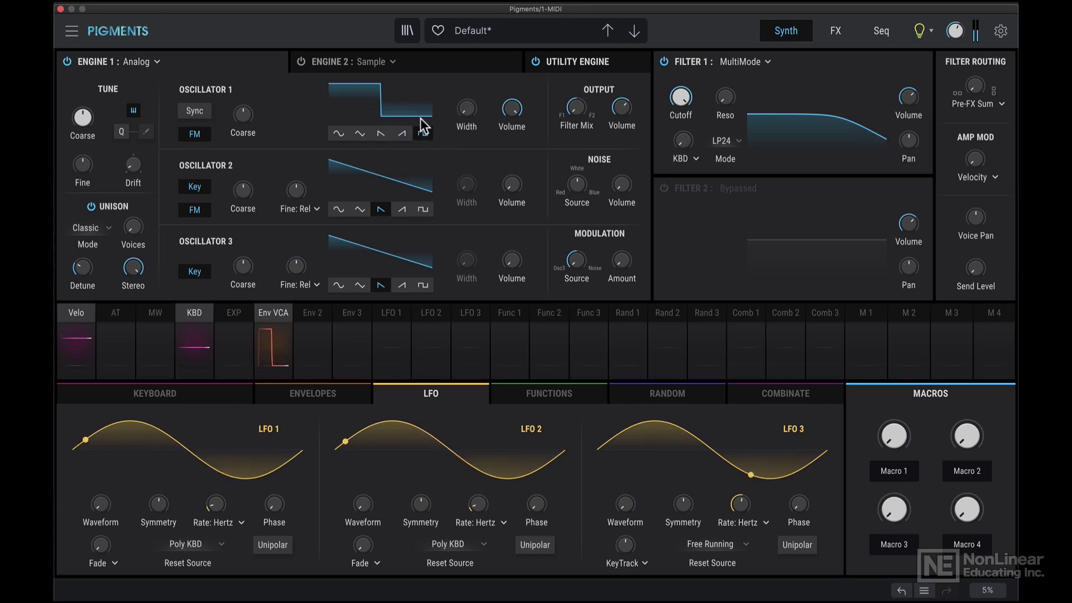
{"action": "left_click_drag", "start_coordinate": [471, 115], "coordinate": [510, 101]}
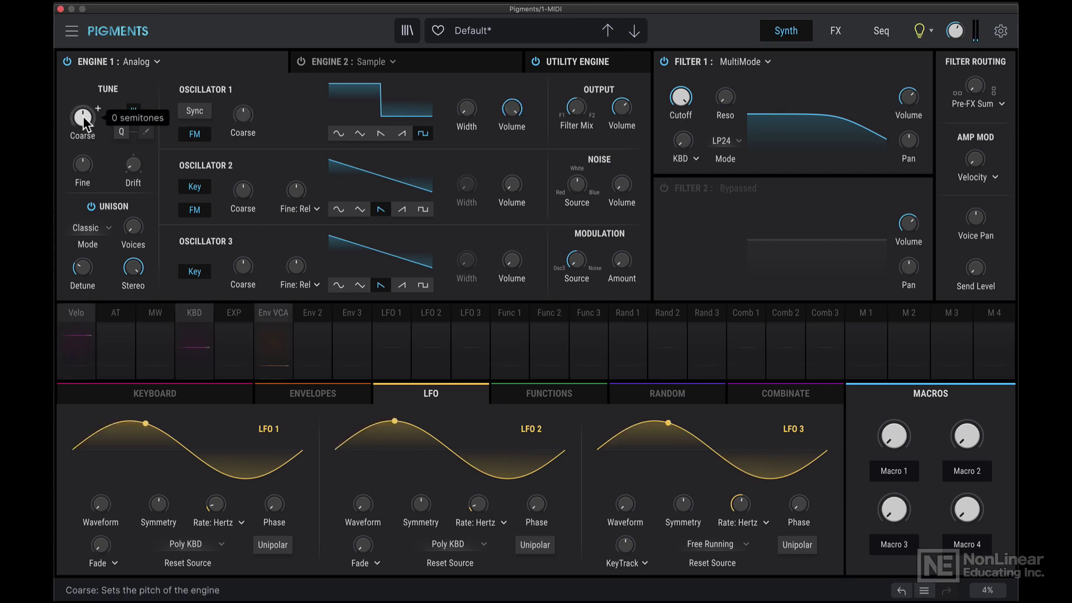
- Set Osc 1 Coarse to 12 semitones, Osc 2 Volume to -7.86 dB, and Osc 2 to square
{"action": "mouse_move", "coordinate": [248, 112]}
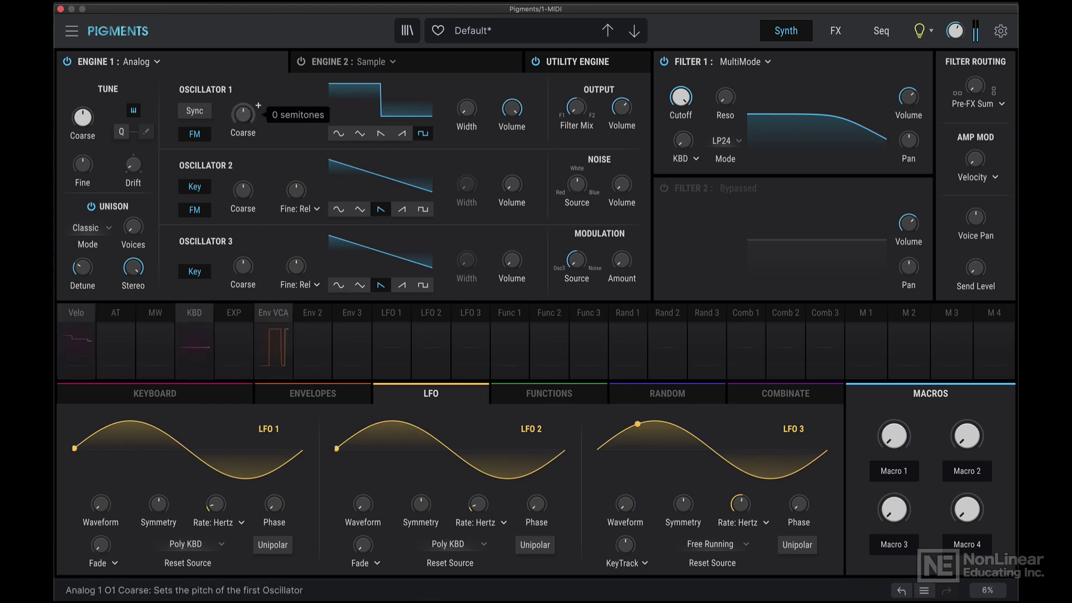
{"action": "scroll", "coordinate": [258, 105], "scroll_direction": "up", "scroll_amount": 3}
{"action": "scroll", "coordinate": [257, 105], "scroll_direction": "up", "scroll_amount": 3}
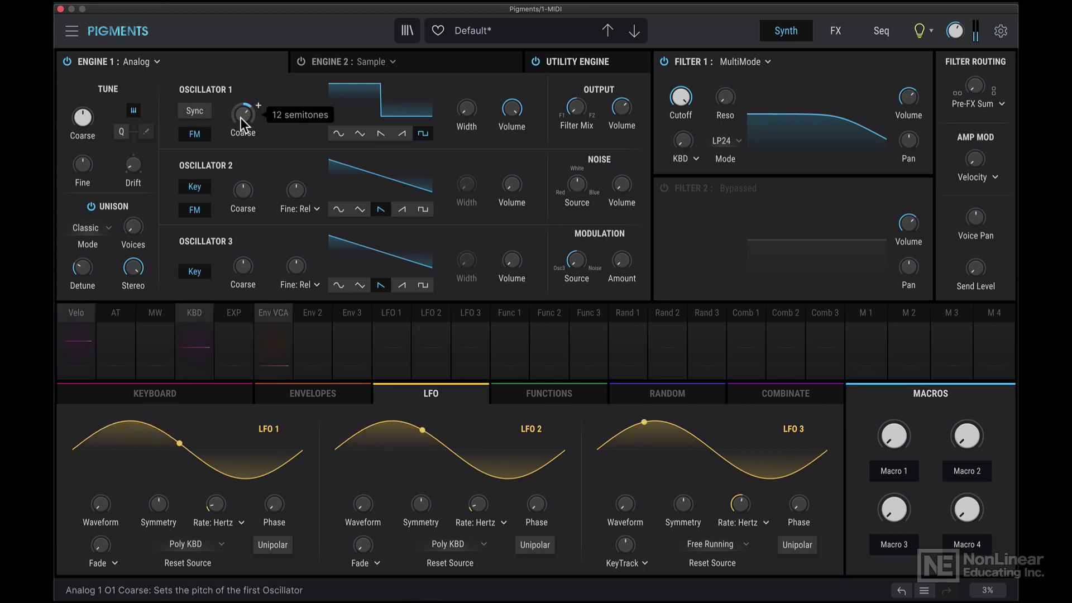
{"action": "mouse_move", "coordinate": [509, 187]}
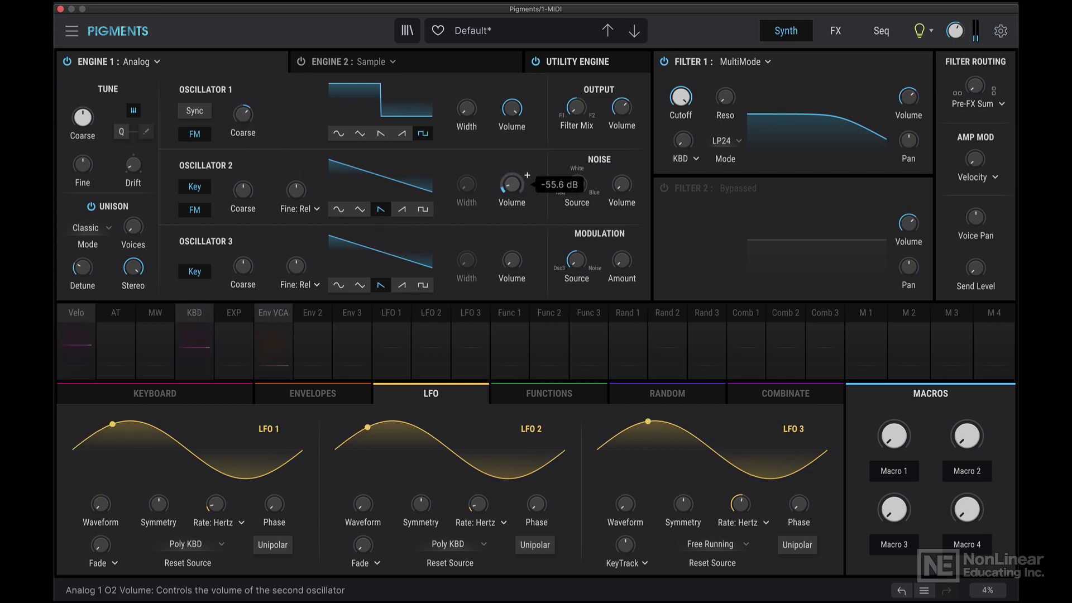
{"action": "scroll", "coordinate": [509, 186], "scroll_direction": "up", "scroll_amount": 10}
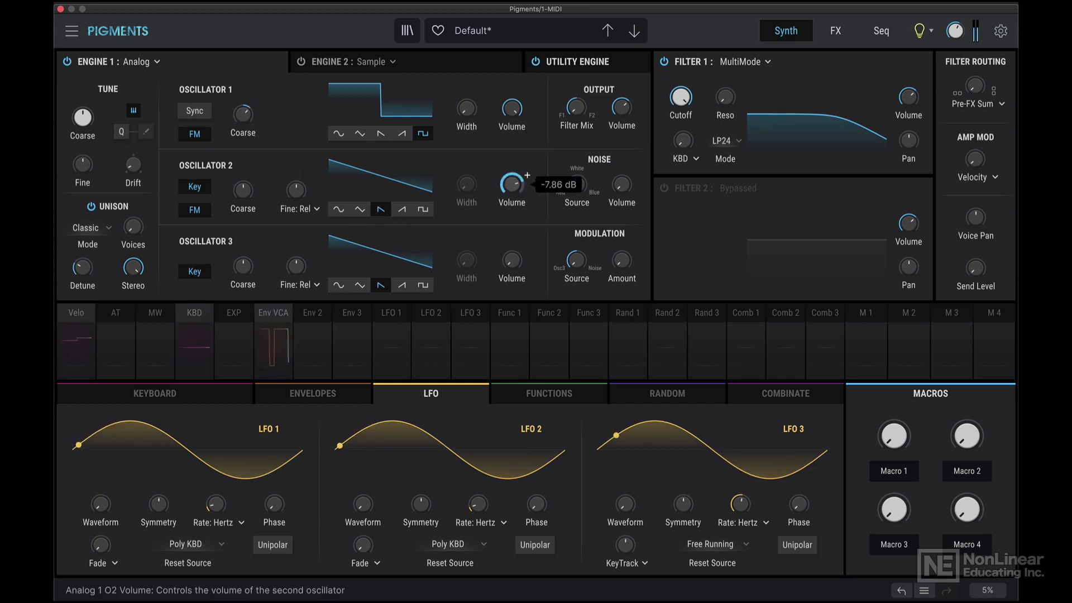
{"action": "left_click", "coordinate": [423, 210]}
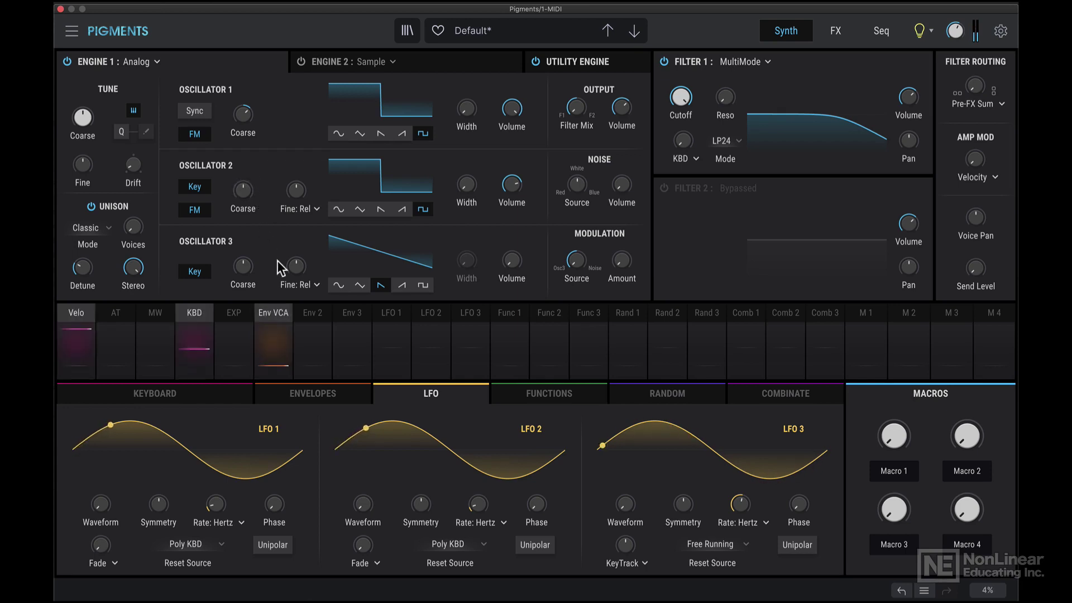
- Set Osc 3 volume to -27 dB and fine-tune Osc 3 to +0.152, Osc 2 to -0.072 semitone
{"action": "mouse_move", "coordinate": [512, 260]}
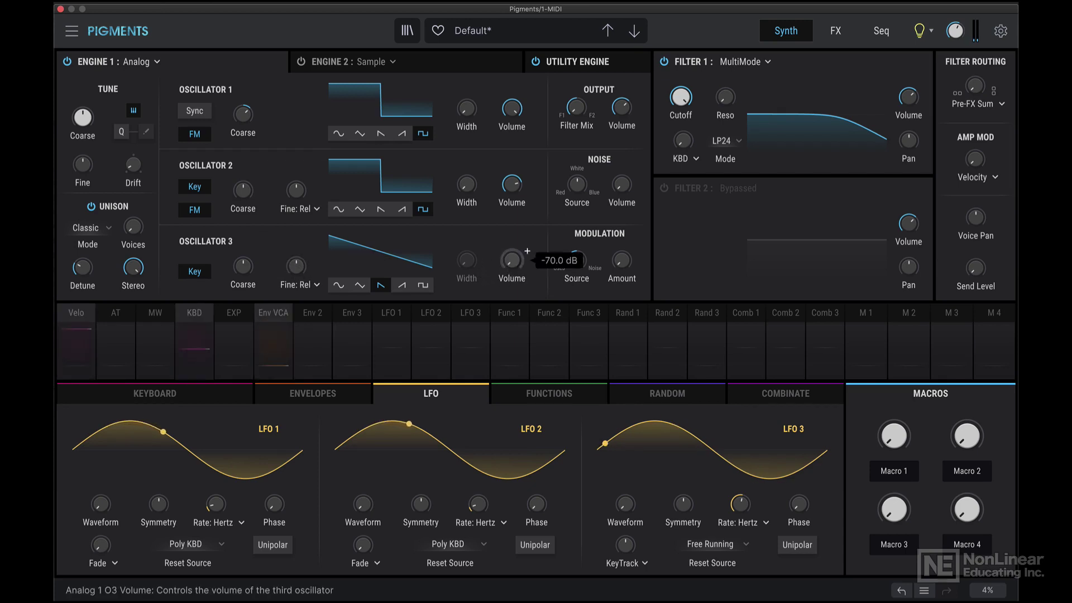
{"action": "left_click_drag", "start_coordinate": [511, 259], "coordinate": [511, 240]}
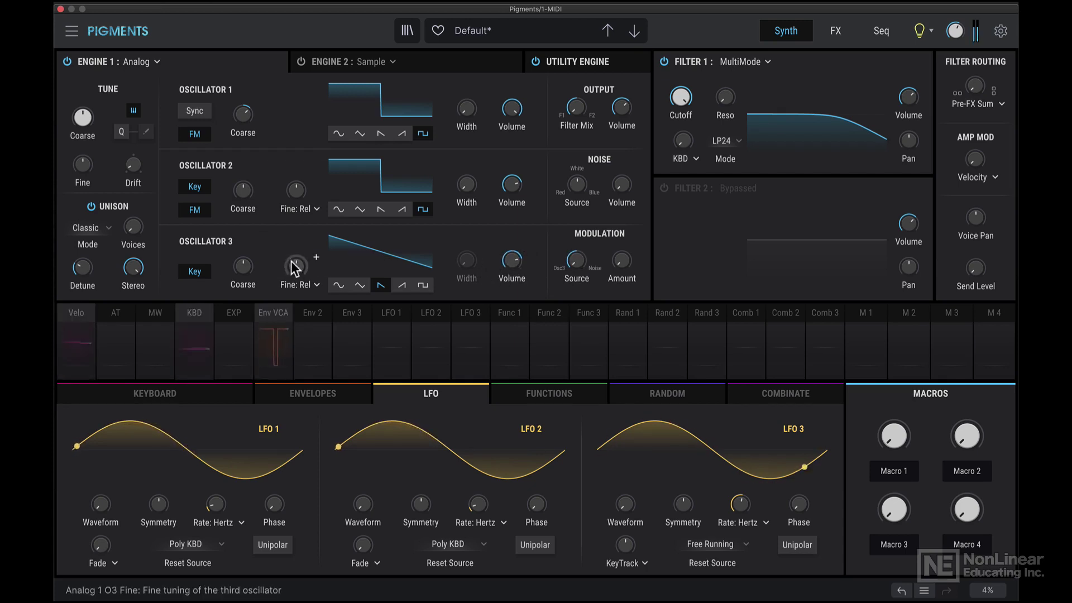
{"action": "mouse_move", "coordinate": [295, 265]}
{"action": "left_click_drag", "start_coordinate": [296, 266], "coordinate": [296, 265]}
{"action": "left_click_drag", "start_coordinate": [296, 190], "coordinate": [296, 192]}
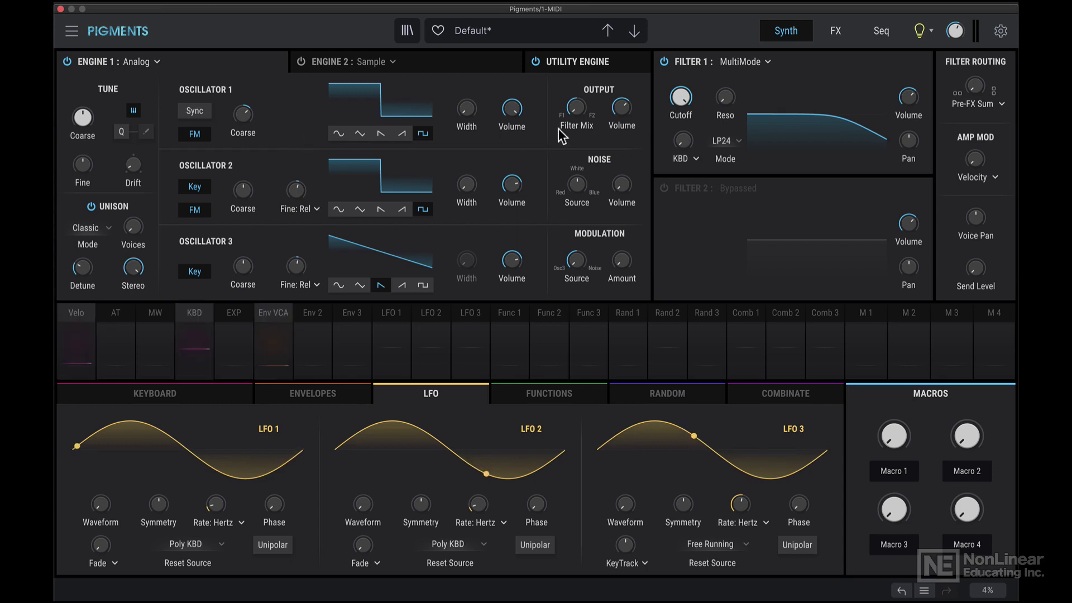
- Nudge the Output Volume down slightly and set Filter Mix to 50% F1 / 50% F2
{"action": "mouse_move", "coordinate": [620, 106]}
{"action": "scroll", "coordinate": [620, 106], "scroll_direction": "down", "scroll_amount": 3}
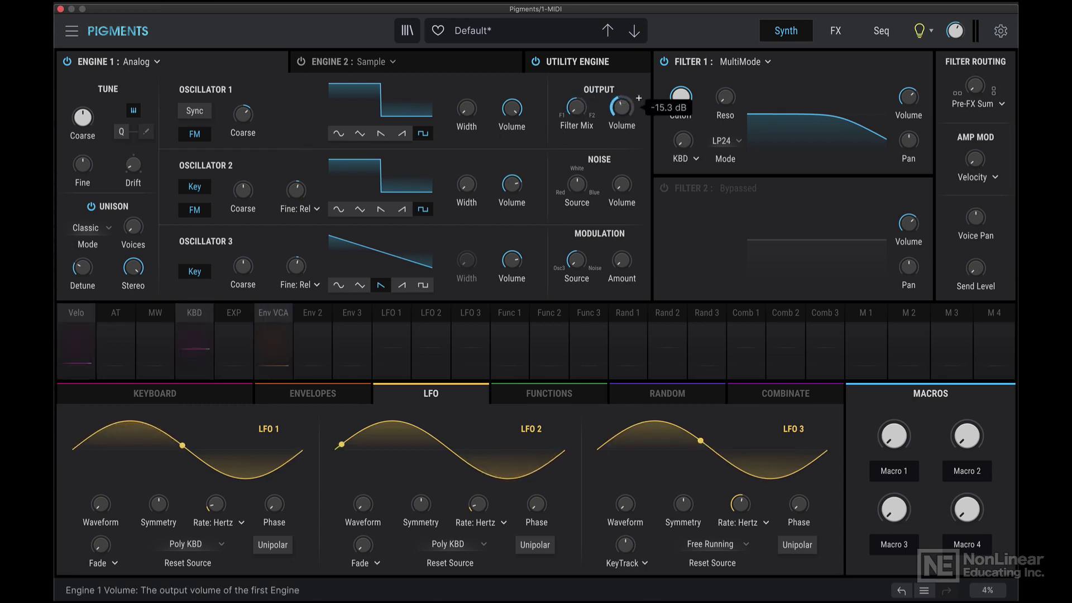
{"action": "scroll", "coordinate": [620, 106], "scroll_direction": "up", "scroll_amount": 3}
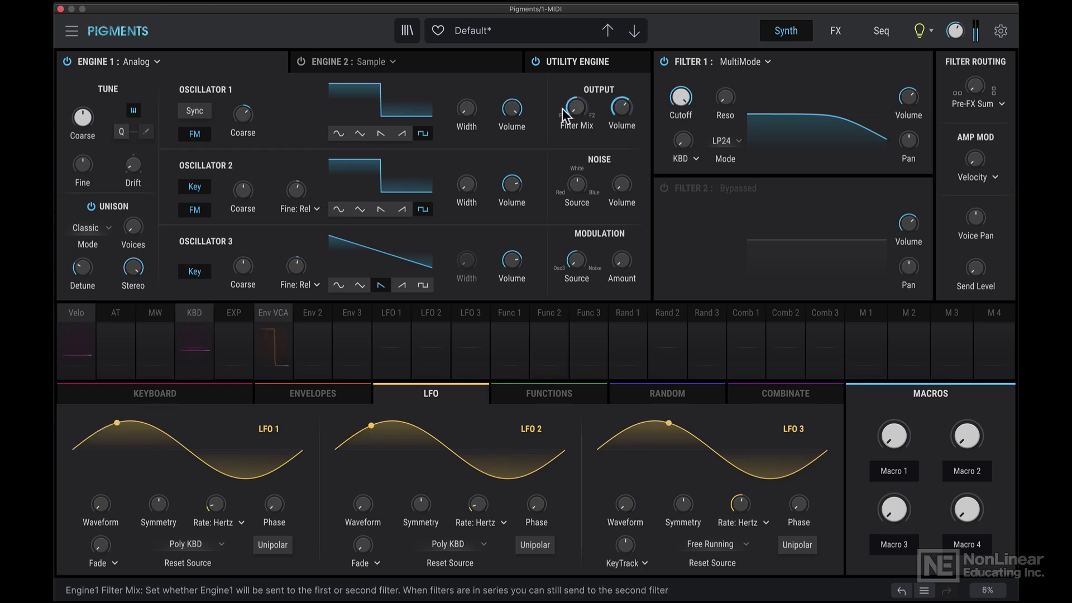
{"action": "mouse_move", "coordinate": [576, 112]}
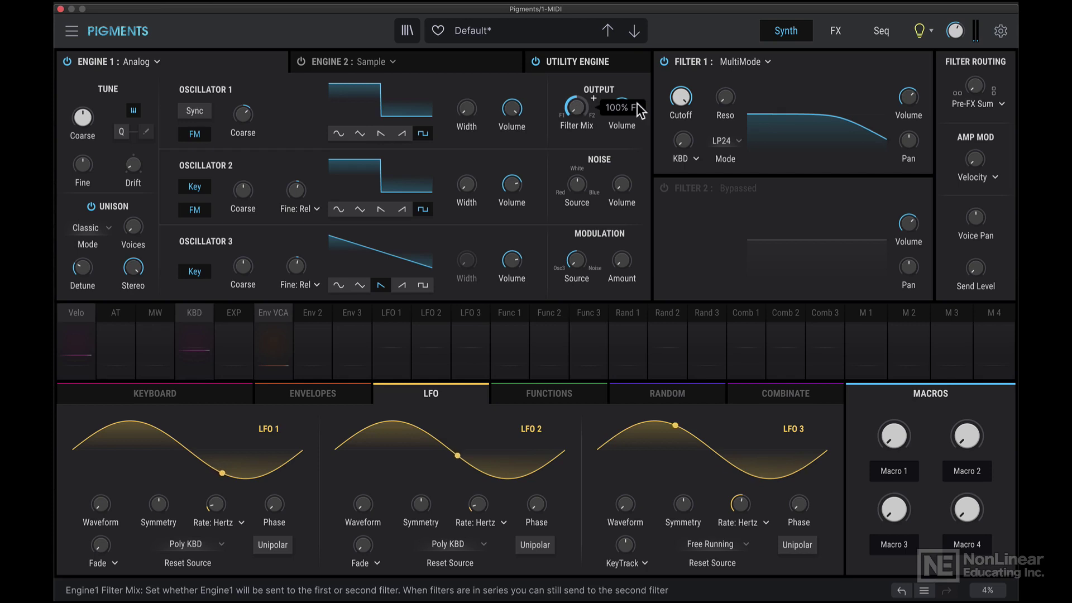
{"action": "left_click_drag", "start_coordinate": [574, 107], "coordinate": [575, 84]}
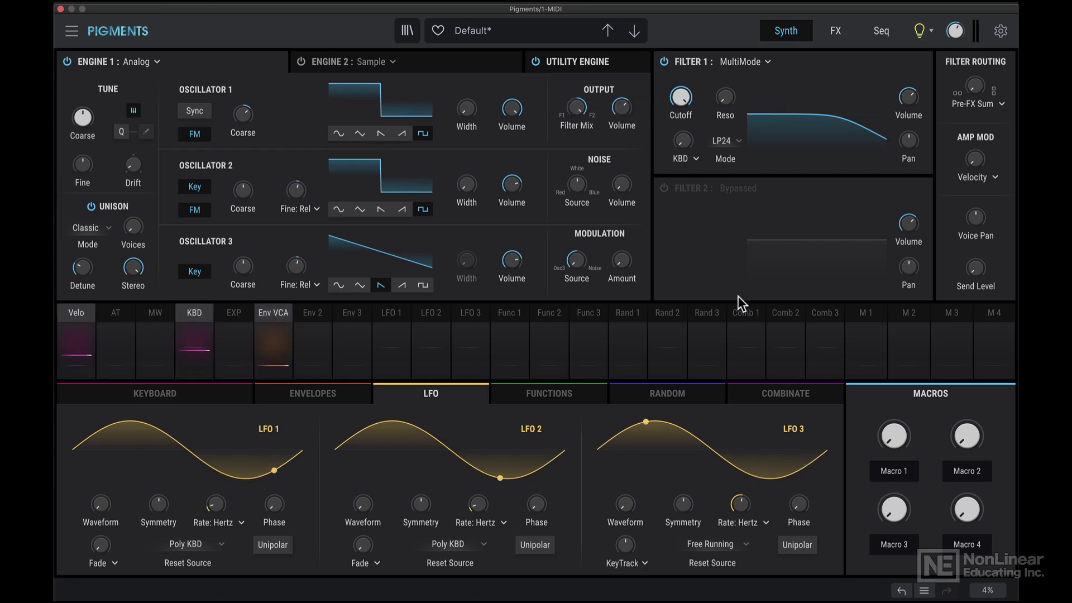
{"action": "left_click_drag", "start_coordinate": [577, 103], "coordinate": [577, 126]}
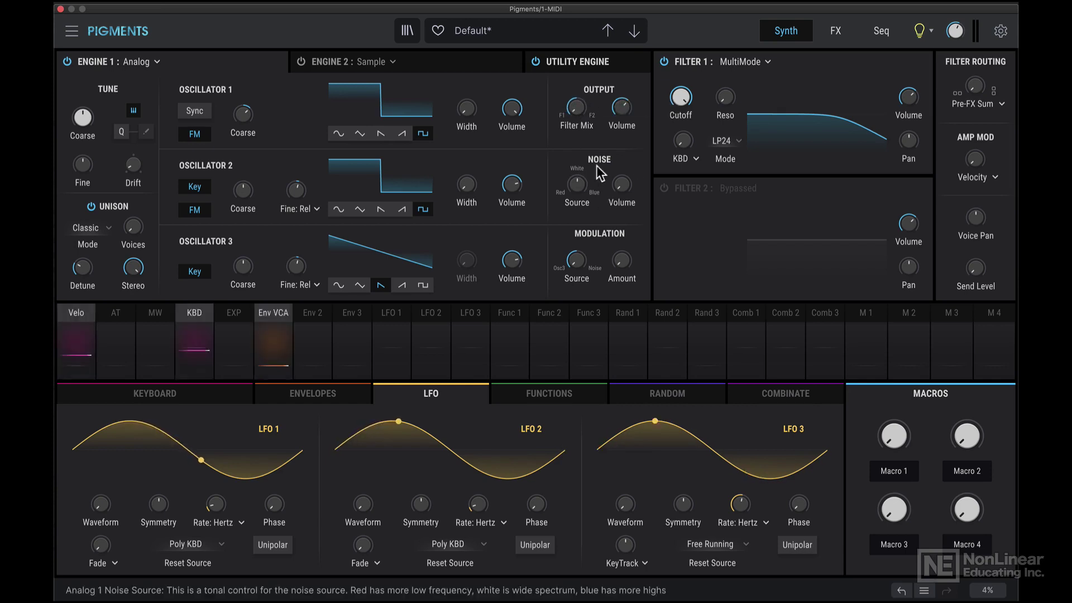
- Raise the noise volume to -11.8 dB and sweep the noise colour fully to red
{"action": "mouse_move", "coordinate": [609, 192]}
{"action": "mouse_move", "coordinate": [621, 185]}
{"action": "left_mouse_down"}
{"action": "mouse_move", "coordinate": [621, 156]}
{"action": "mouse_move", "coordinate": [621, 186]}
{"action": "left_mouse_up"}
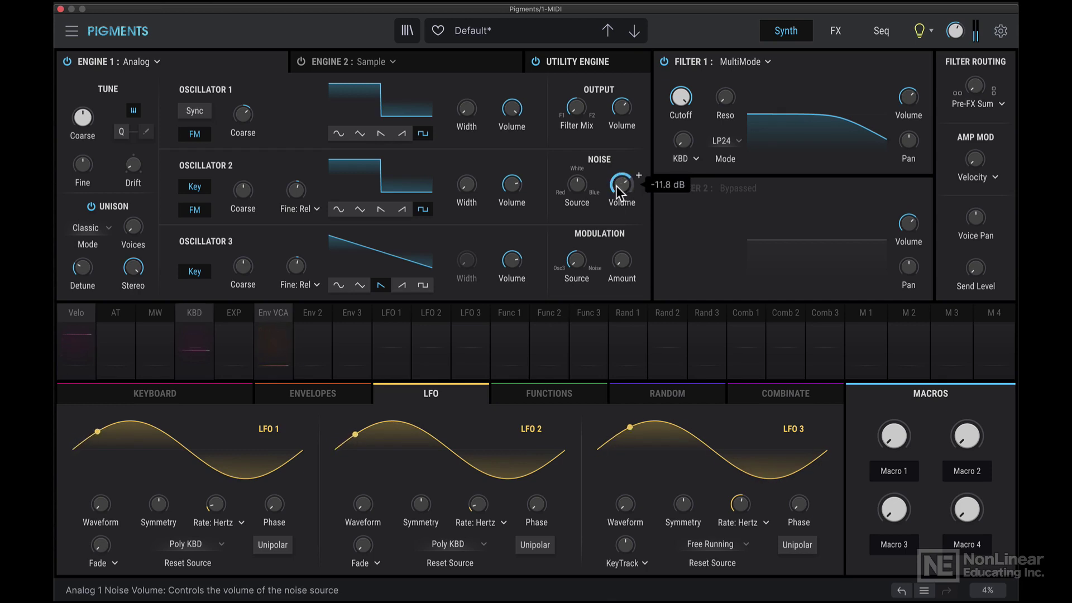
{"action": "mouse_move", "coordinate": [578, 184]}
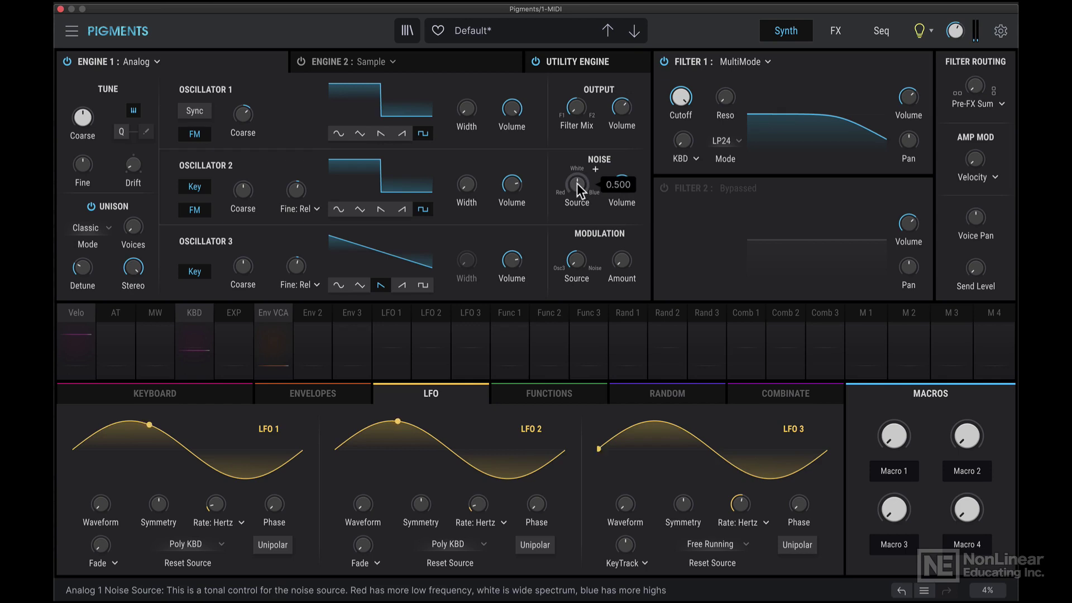
{"action": "mouse_move", "coordinate": [577, 183]}
{"action": "left_mouse_down"}
{"action": "mouse_move", "coordinate": [577, 201]}
{"action": "mouse_move", "coordinate": [578, 159]}
{"action": "mouse_move", "coordinate": [577, 186]}
{"action": "left_mouse_up"}
- Turn the volumes of Oscillators 1, 2 and 3 down to about -70 dB
{"action": "left_click_drag", "start_coordinate": [512, 107], "coordinate": [514, 138]}
{"action": "left_click_drag", "start_coordinate": [512, 183], "coordinate": [516, 183]}
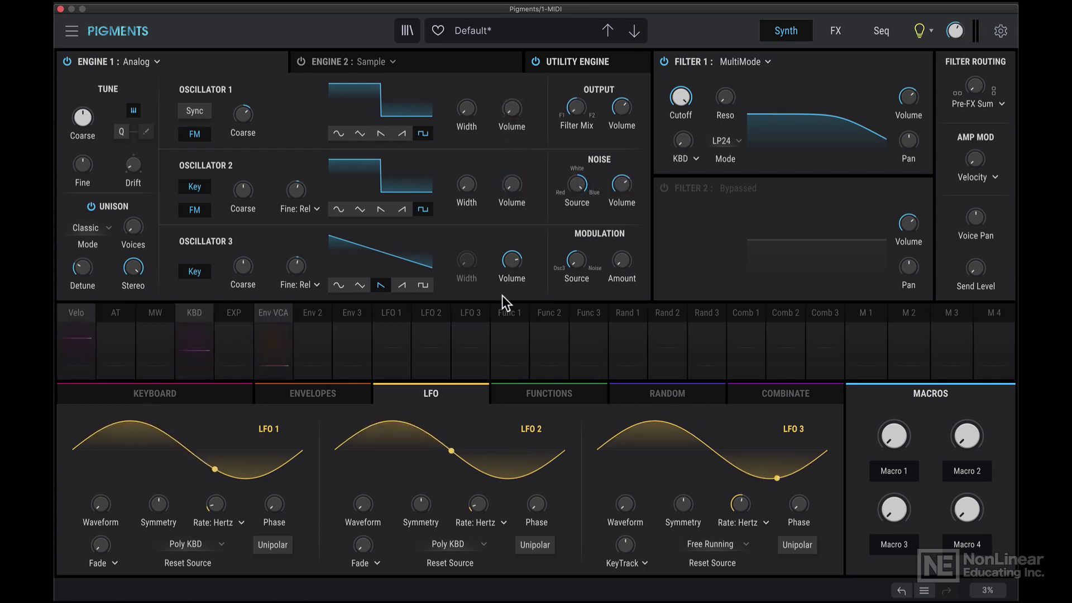
{"action": "left_click_drag", "start_coordinate": [511, 260], "coordinate": [511, 276]}
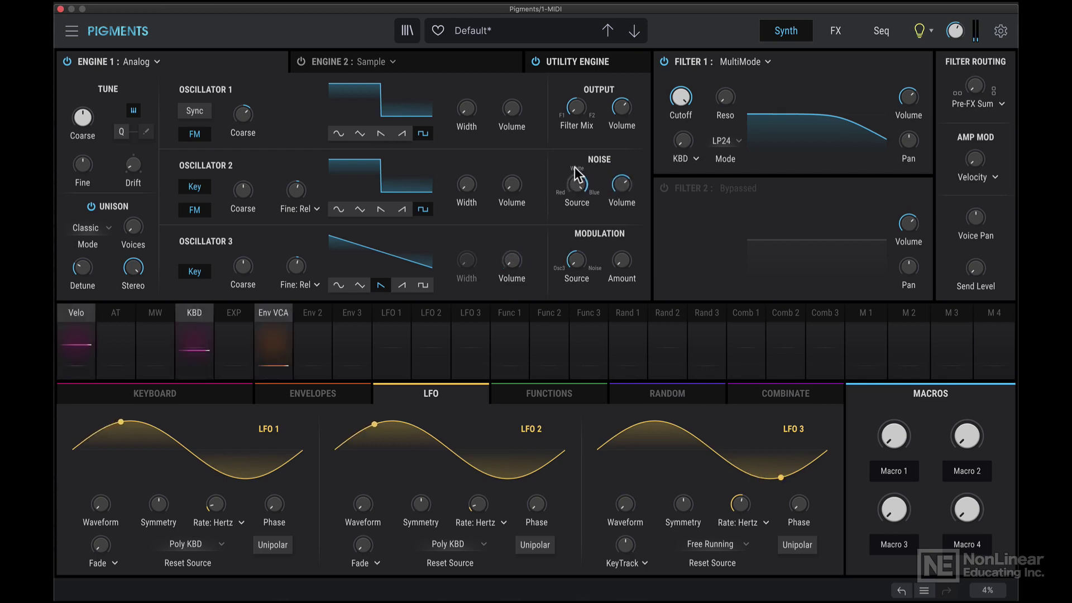
- Set the noise colour to 0.692 after trying full blue, then reset the noise volume to silent
{"action": "left_click_drag", "start_coordinate": [578, 185], "coordinate": [579, 177]}
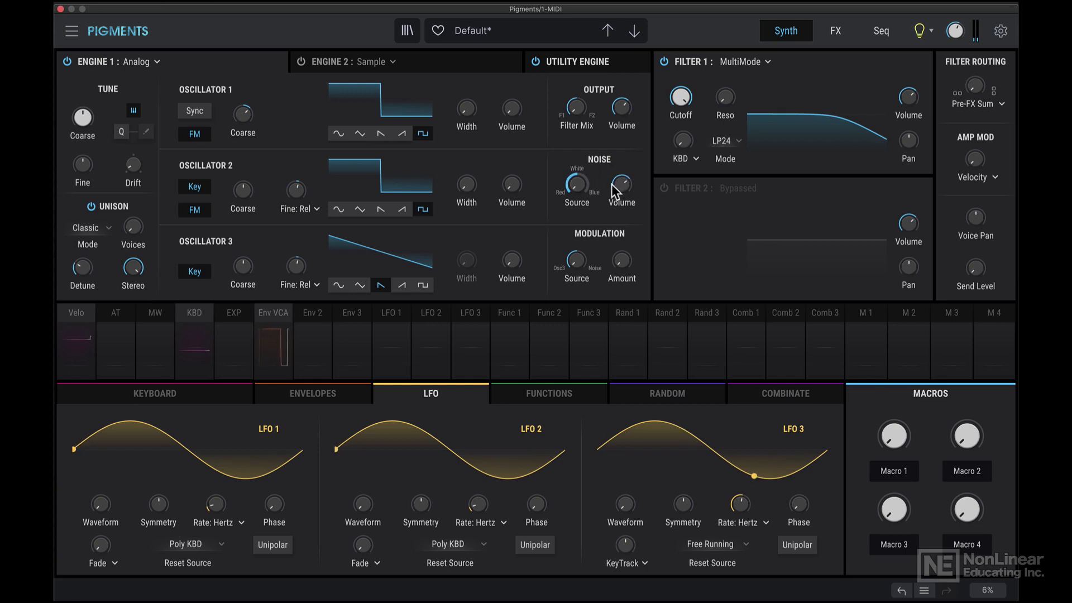
{"action": "left_click_drag", "start_coordinate": [579, 185], "coordinate": [595, 169]}
{"action": "double_click", "coordinate": [625, 177]}
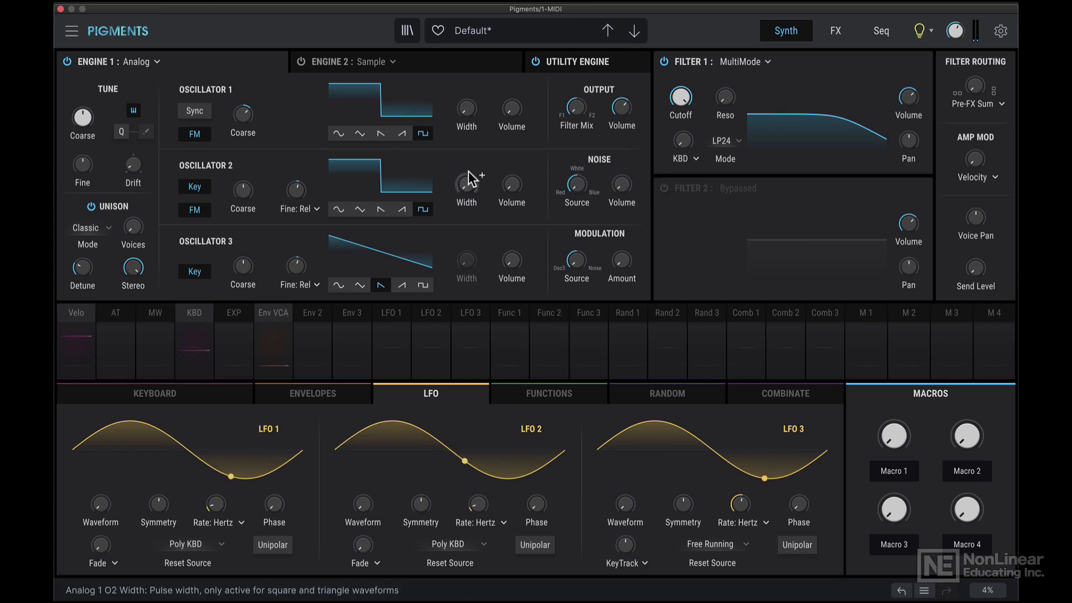
- Reset Oscillator 1 to full volume, set Oscillator 2 to -1.89 dB, and toggle its key tracking off and on
{"action": "double_click", "coordinate": [512, 108]}
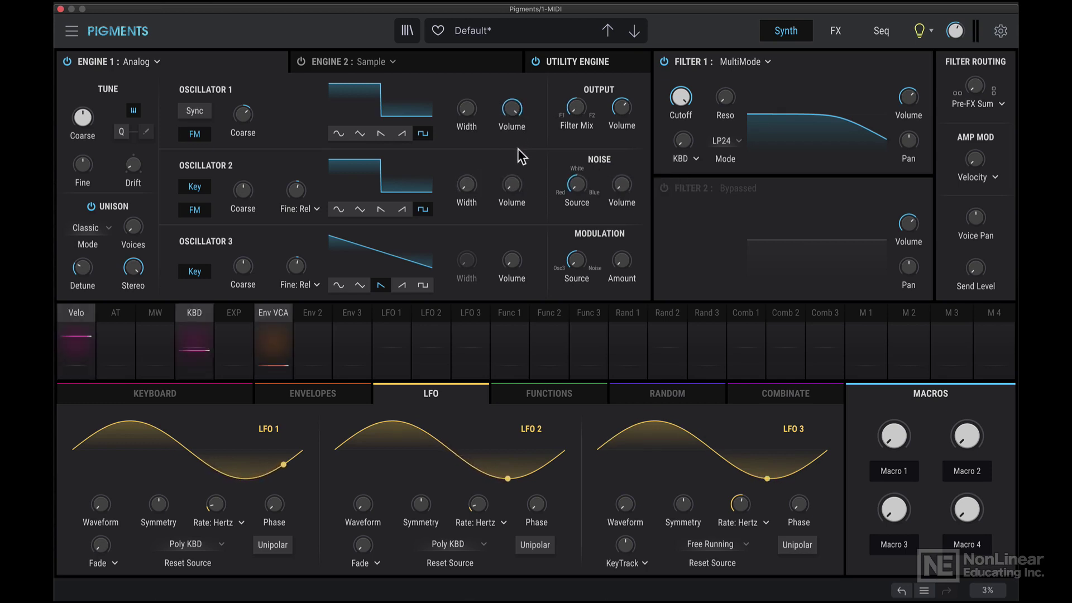
{"action": "scroll", "coordinate": [510, 186], "scroll_direction": "down", "scroll_amount": 3}
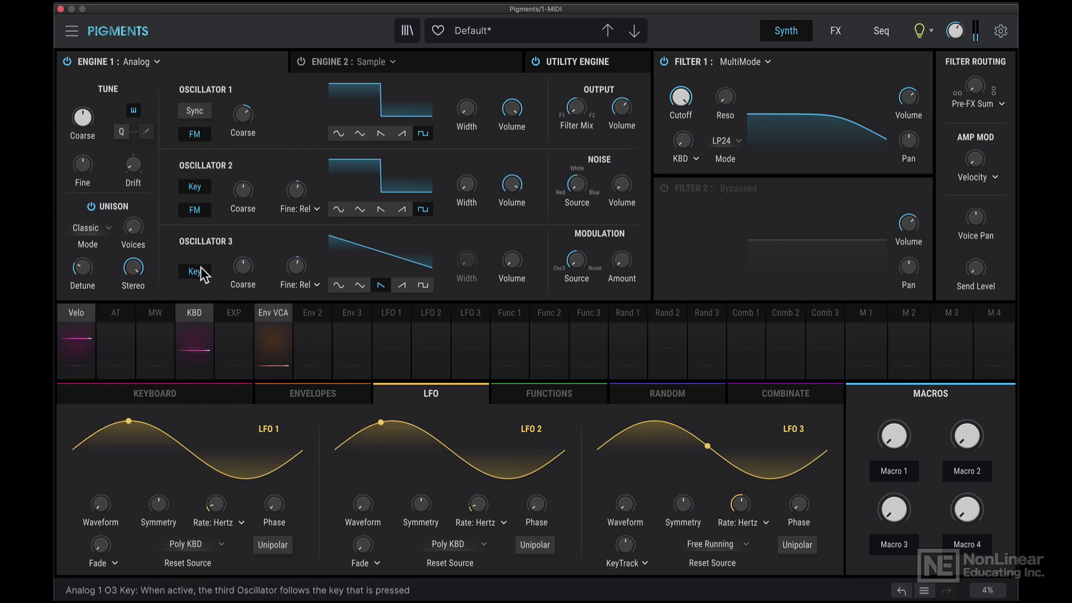
{"action": "left_click", "coordinate": [195, 189]}
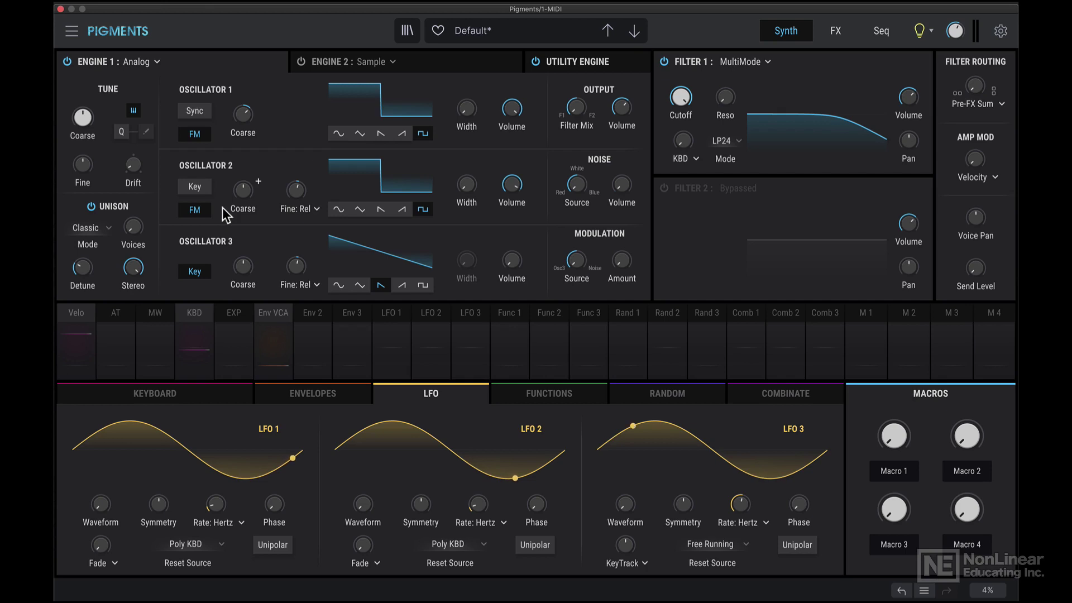
{"action": "left_click", "coordinate": [196, 187]}
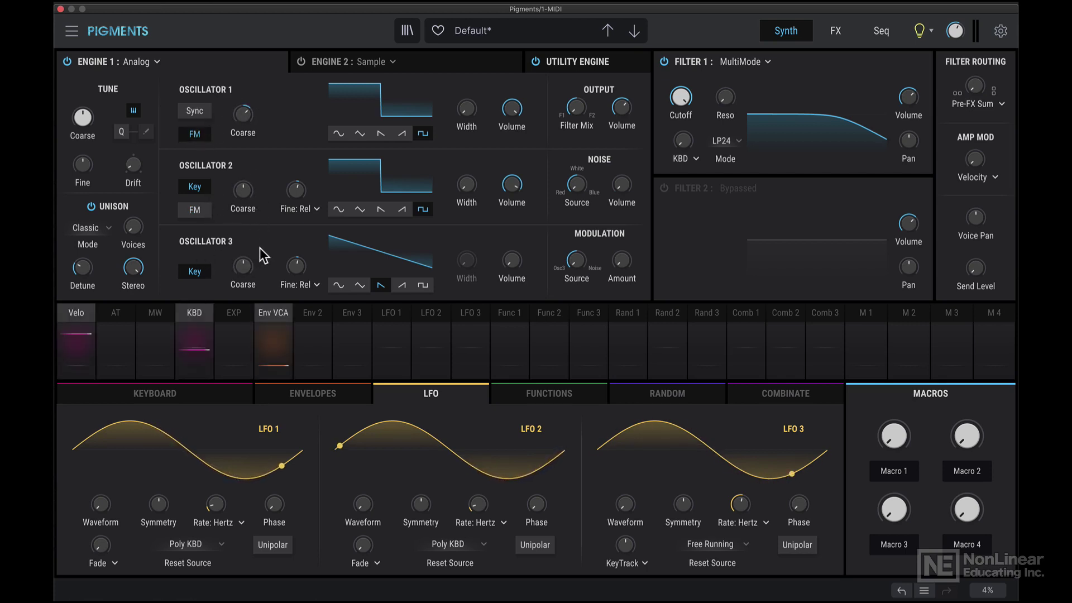
- Set the FM amount on Oscillator 1 to 0.055 and lower Oscillator 2's volume
{"action": "mouse_move", "coordinate": [622, 262]}
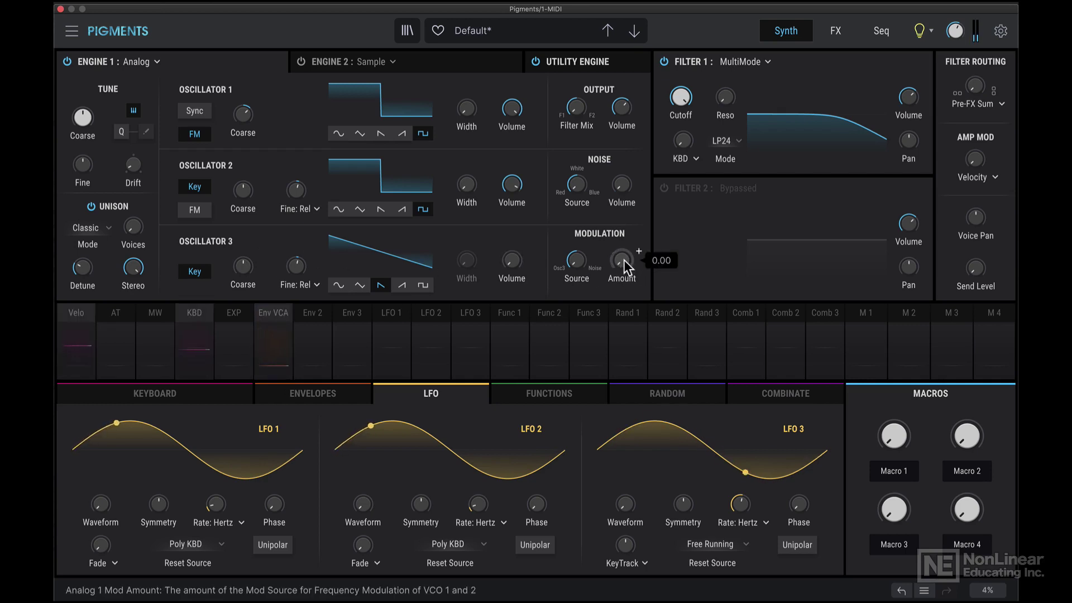
{"action": "left_click_drag", "start_coordinate": [624, 259], "coordinate": [624, 255]}
{"action": "left_click_drag", "start_coordinate": [514, 189], "coordinate": [514, 201]}
{"action": "left_click_drag", "start_coordinate": [518, 111], "coordinate": [518, 112]}
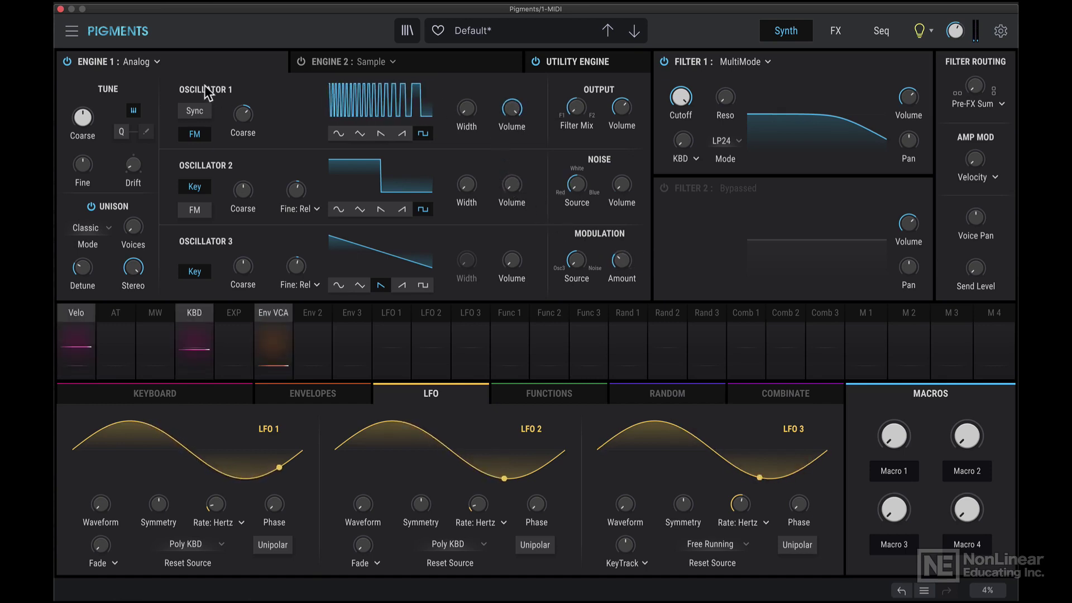
{"action": "mouse_move", "coordinate": [621, 259]}
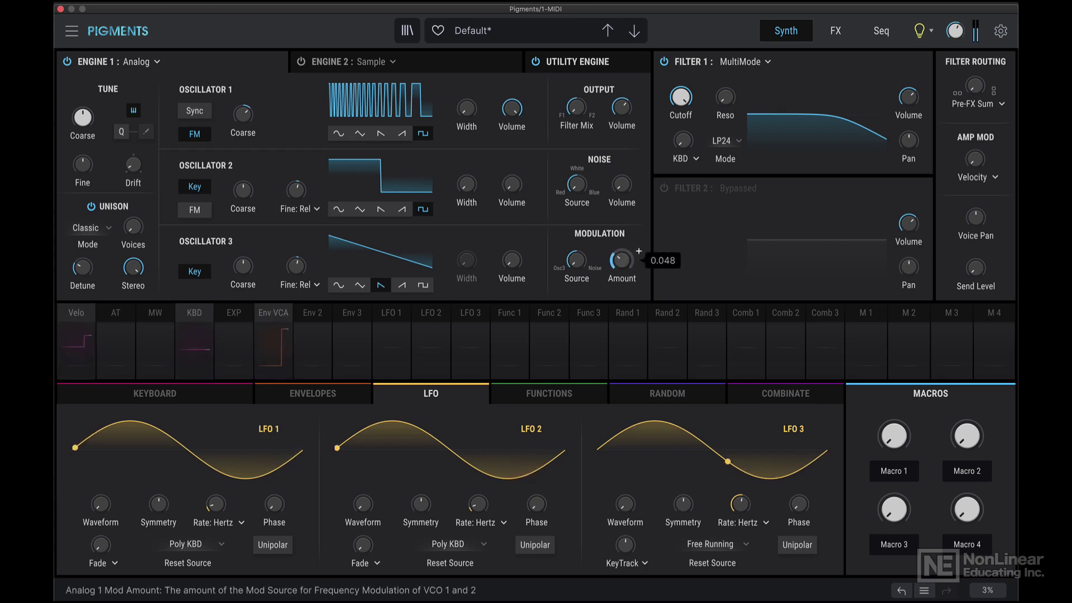
{"action": "left_click_drag", "start_coordinate": [620, 259], "coordinate": [621, 255]}
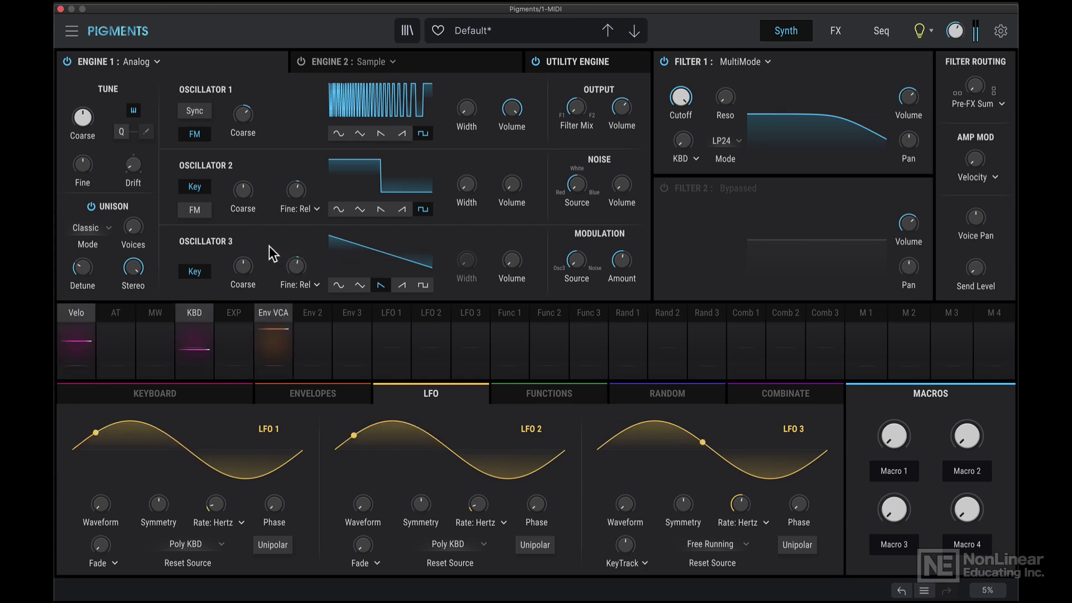
- Sweep Oscillator 3's coarse pitch through -9 and -24 semitones, then return it to 0 semitones
{"action": "left_click_drag", "start_coordinate": [244, 265], "coordinate": [244, 301]}
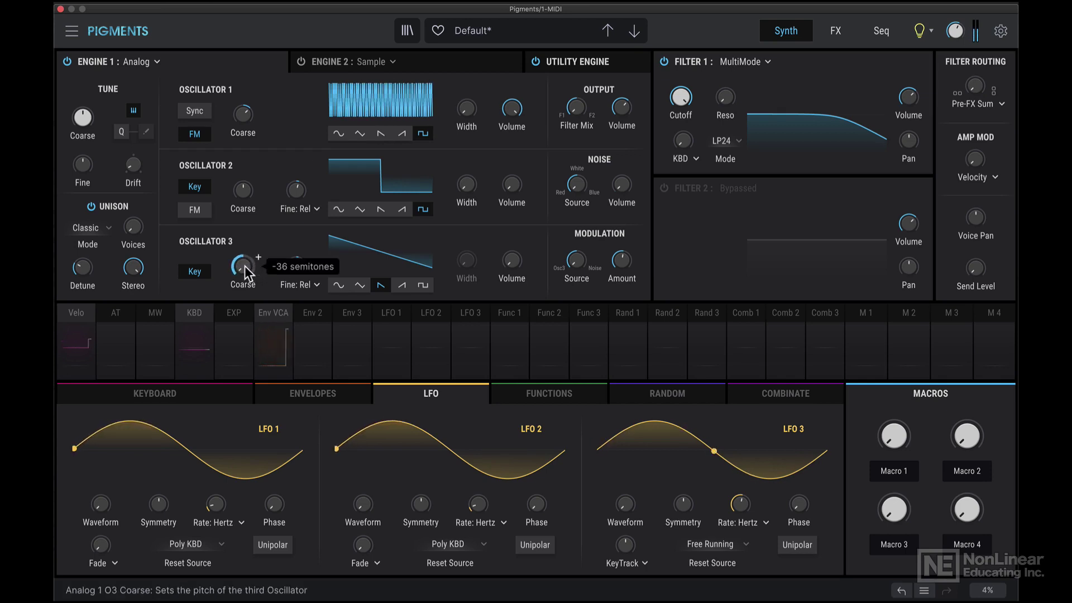
{"action": "left_click_drag", "start_coordinate": [243, 267], "coordinate": [244, 221]}
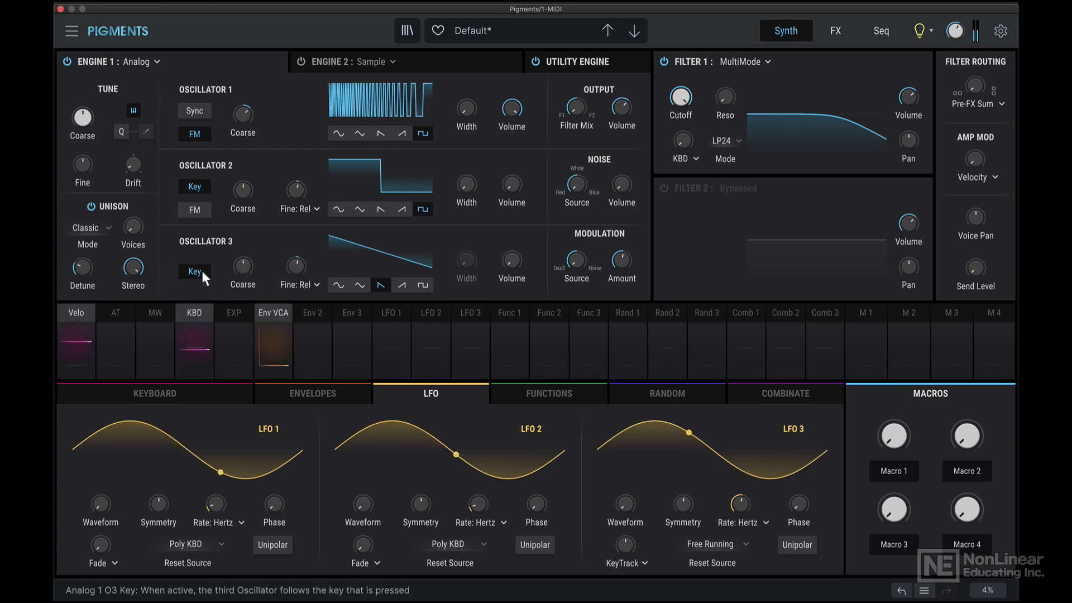
{"action": "left_click_drag", "start_coordinate": [243, 265], "coordinate": [242, 311]}
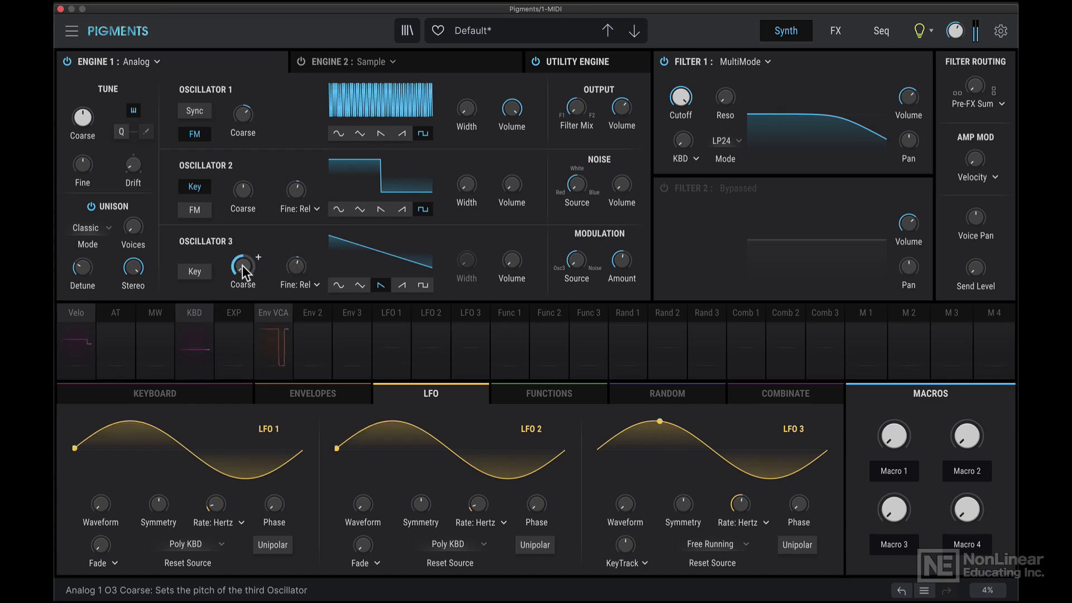
{"action": "left_click_drag", "start_coordinate": [243, 266], "coordinate": [243, 220]}
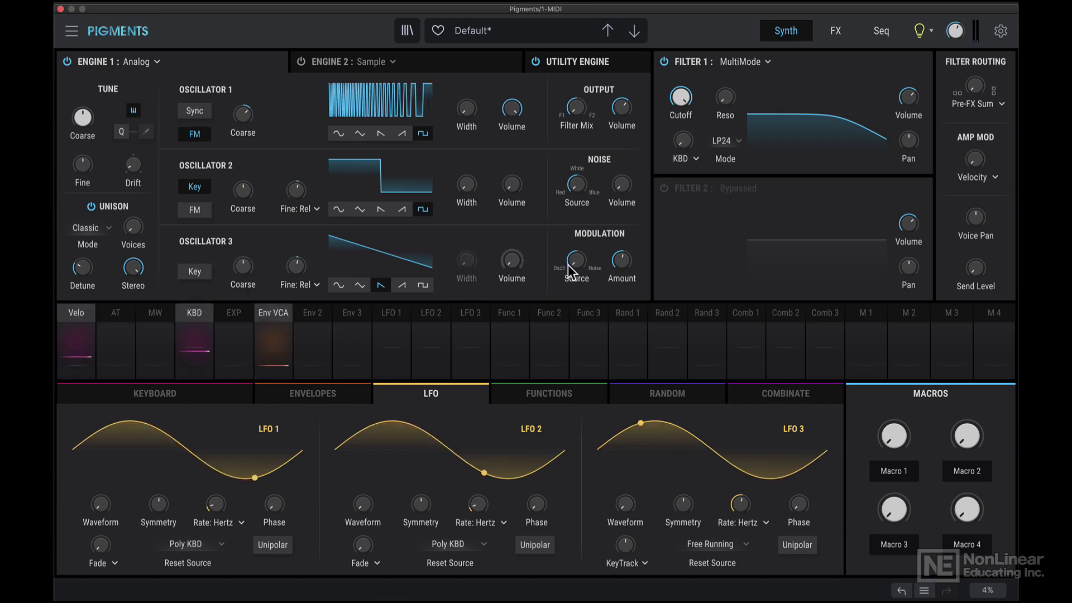
- Blend the FM source toward noise at 0.418 and reduce the FM amount to 0.013
{"action": "mouse_move", "coordinate": [568, 263]}
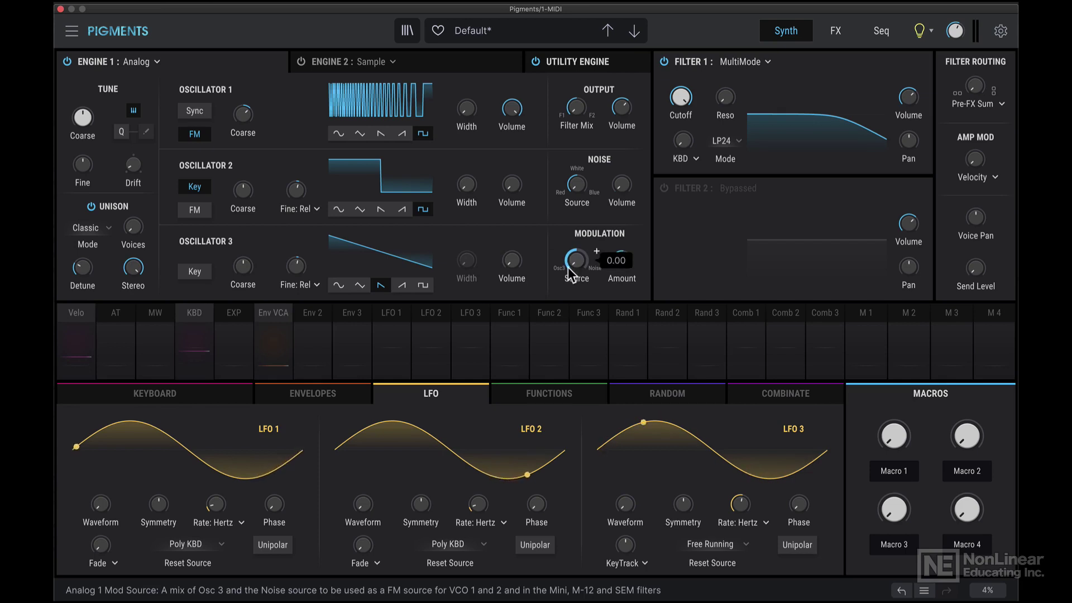
{"action": "left_click_drag", "start_coordinate": [578, 260], "coordinate": [578, 238]}
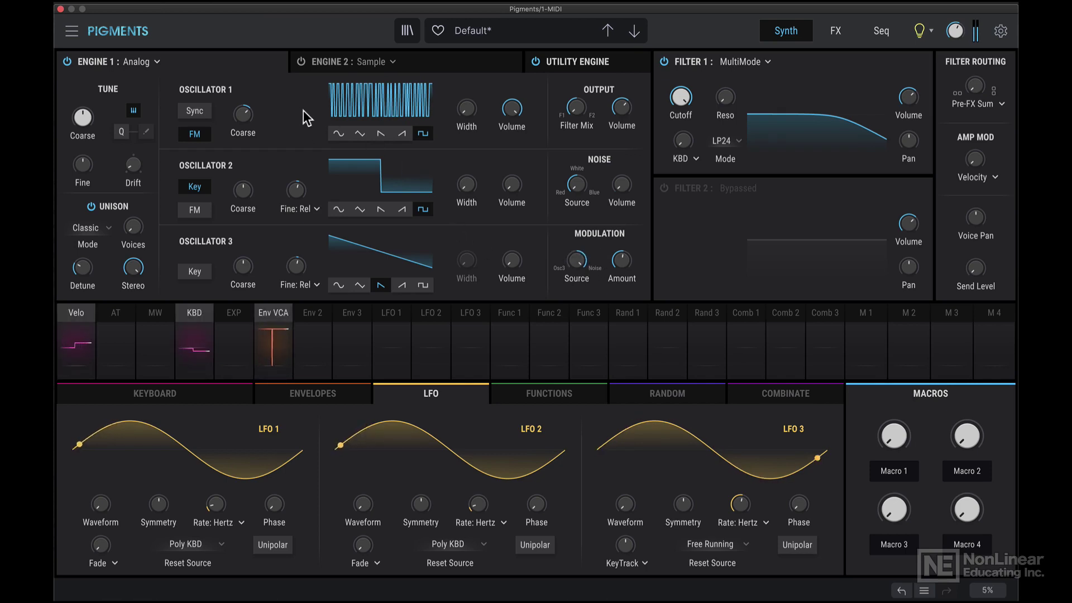
{"action": "mouse_move", "coordinate": [577, 259]}
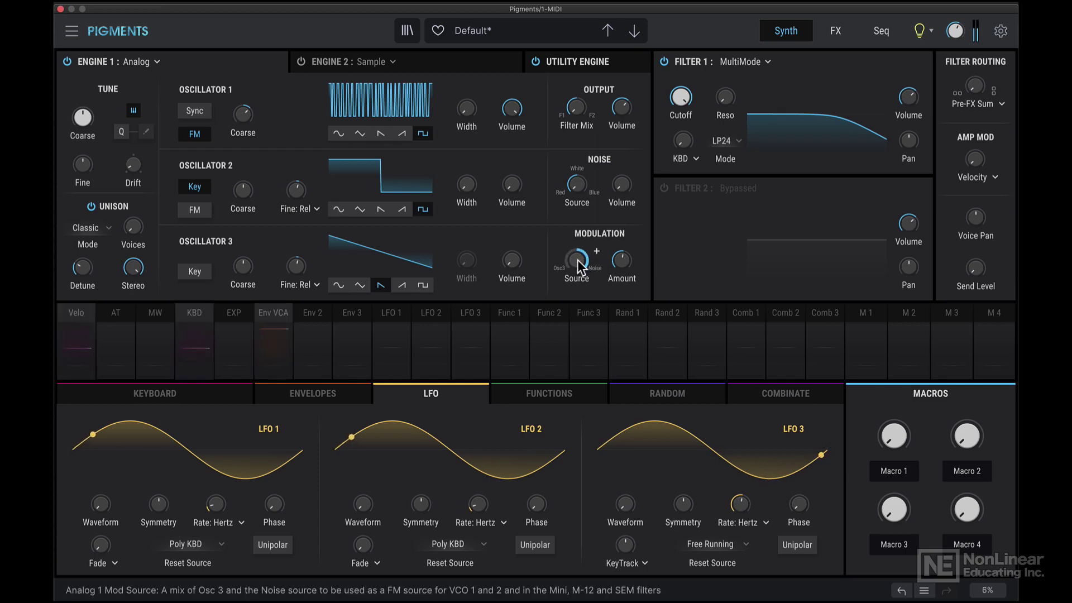
{"action": "left_click_drag", "start_coordinate": [619, 260], "coordinate": [616, 271]}
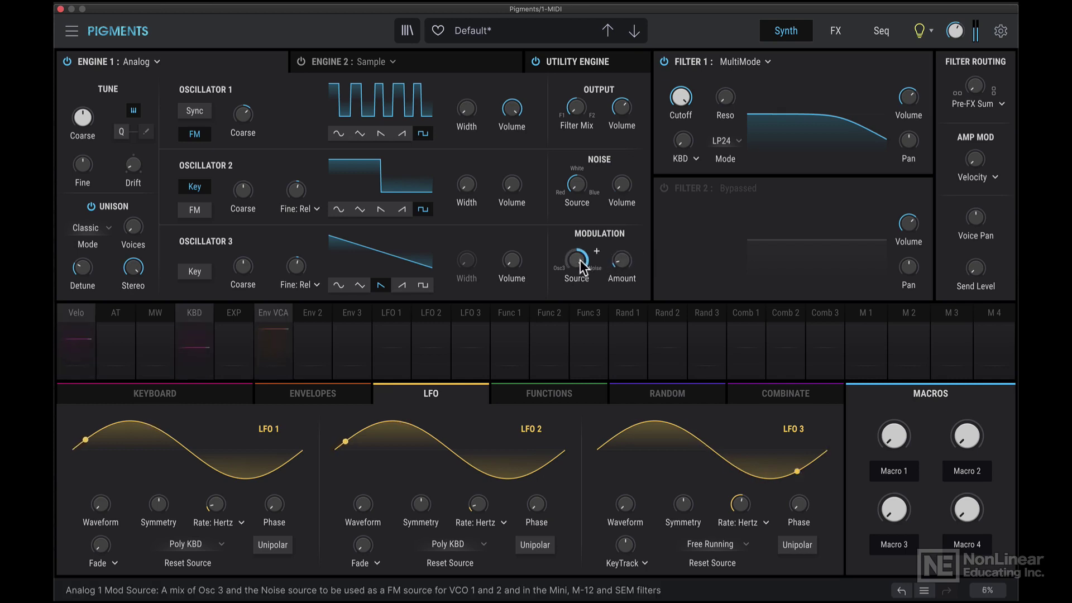
{"action": "left_click_drag", "start_coordinate": [580, 260], "coordinate": [611, 257]}
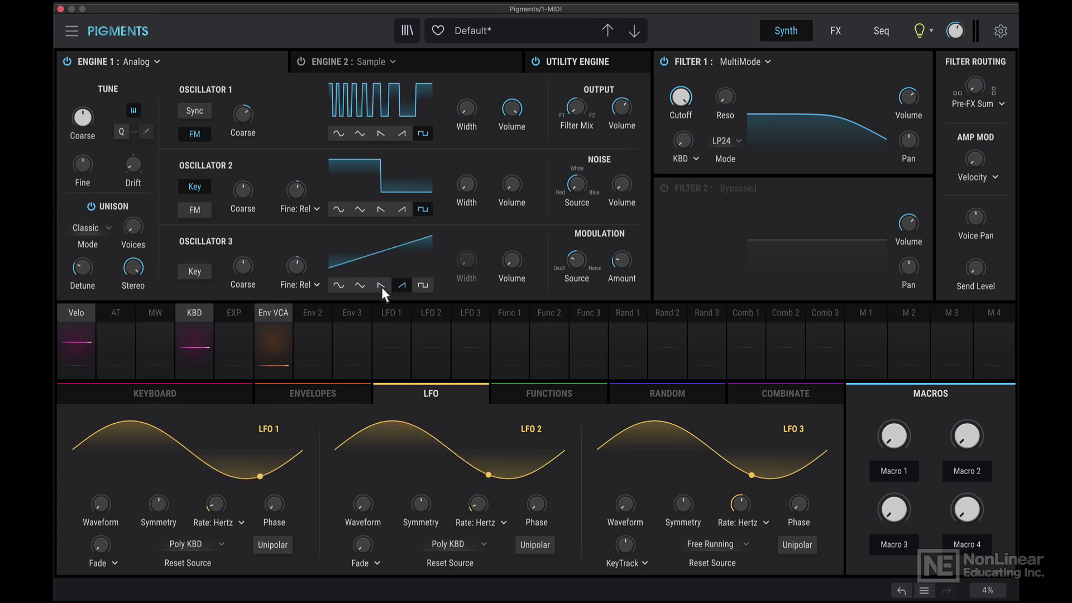
- Switch Oscillator 3 to a rising sawtooth, briefly trying the falling saw in between
{"action": "left_click", "coordinate": [402, 285]}
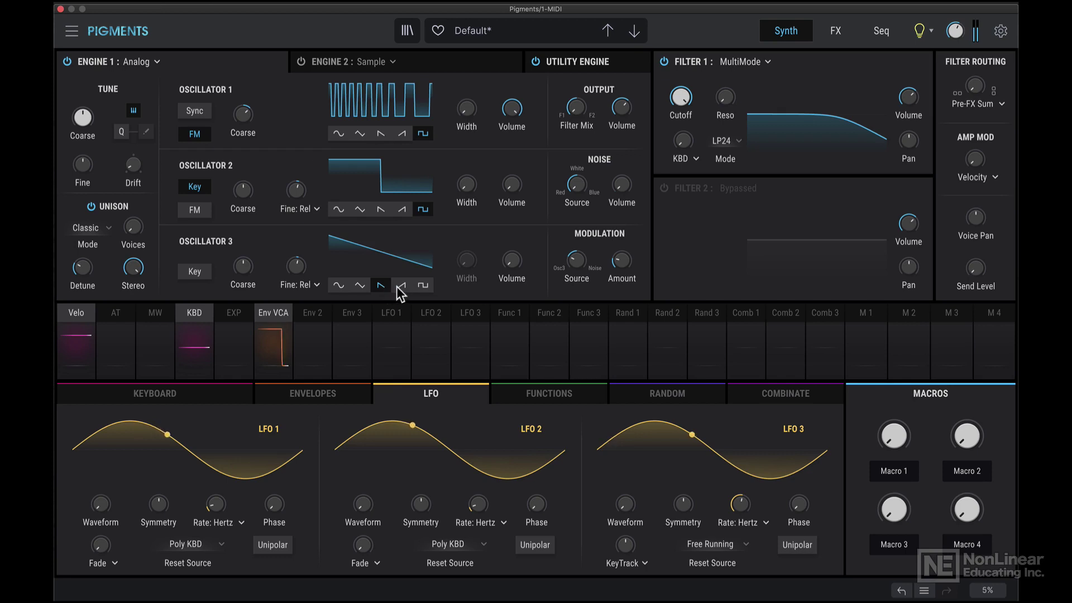
{"action": "left_click", "coordinate": [382, 286]}
{"action": "left_click", "coordinate": [401, 286]}
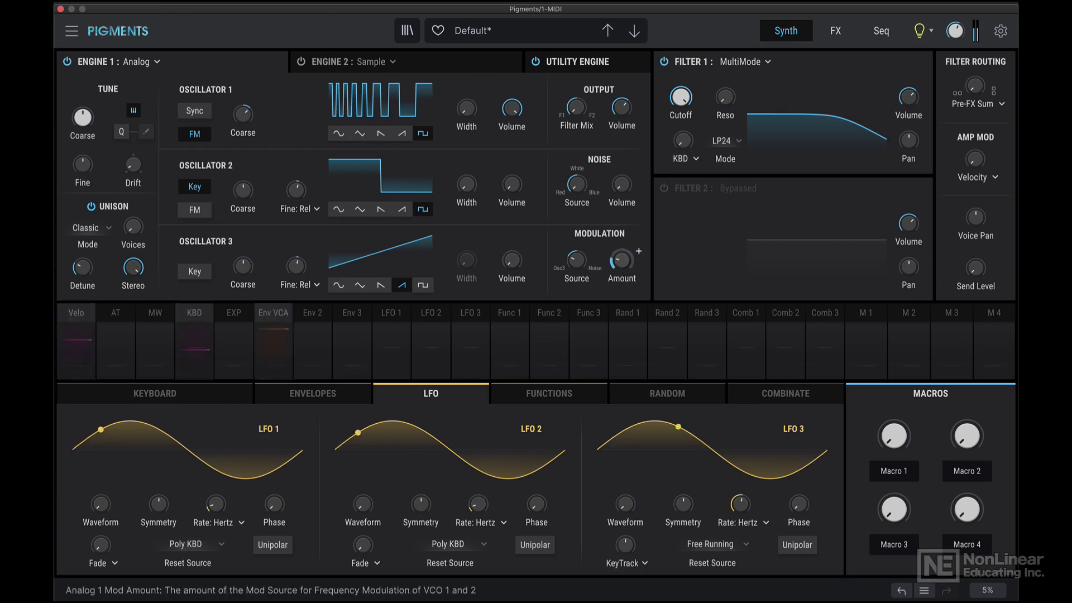
{"action": "mouse_move", "coordinate": [621, 260]}
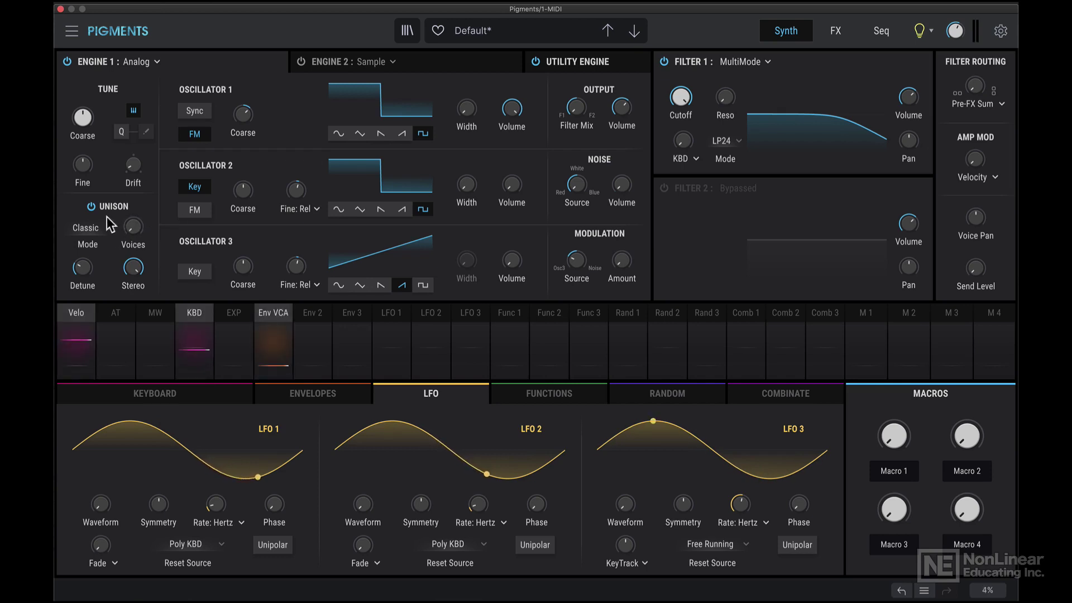
- Set unison to 2 voices with 54.5 % detune and about 50.8 % stereo spread
{"action": "mouse_move", "coordinate": [133, 229]}
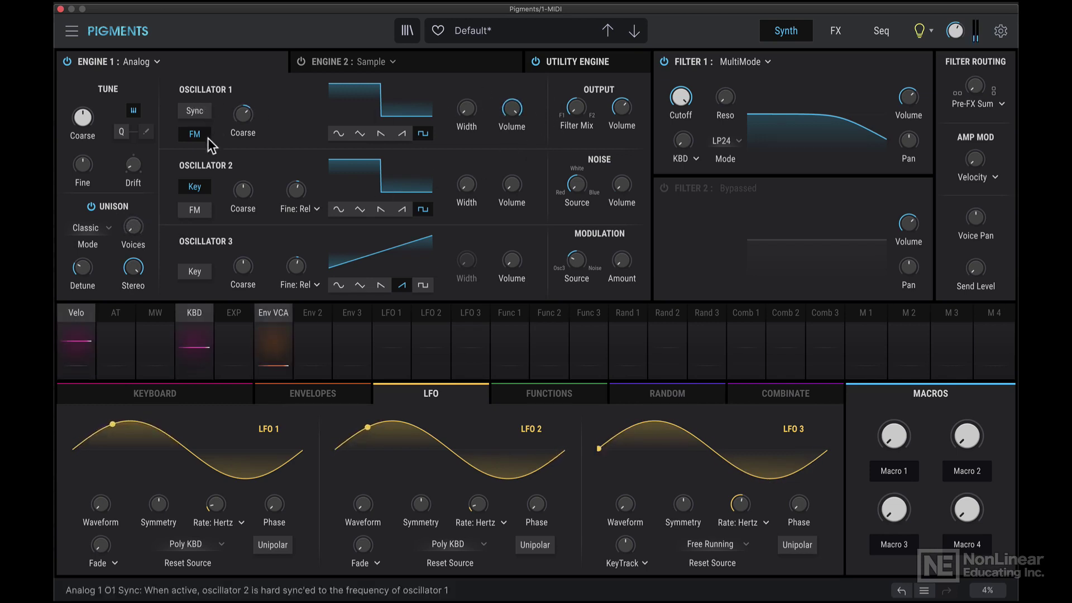
{"action": "left_click_drag", "start_coordinate": [134, 228], "coordinate": [134, 221]}
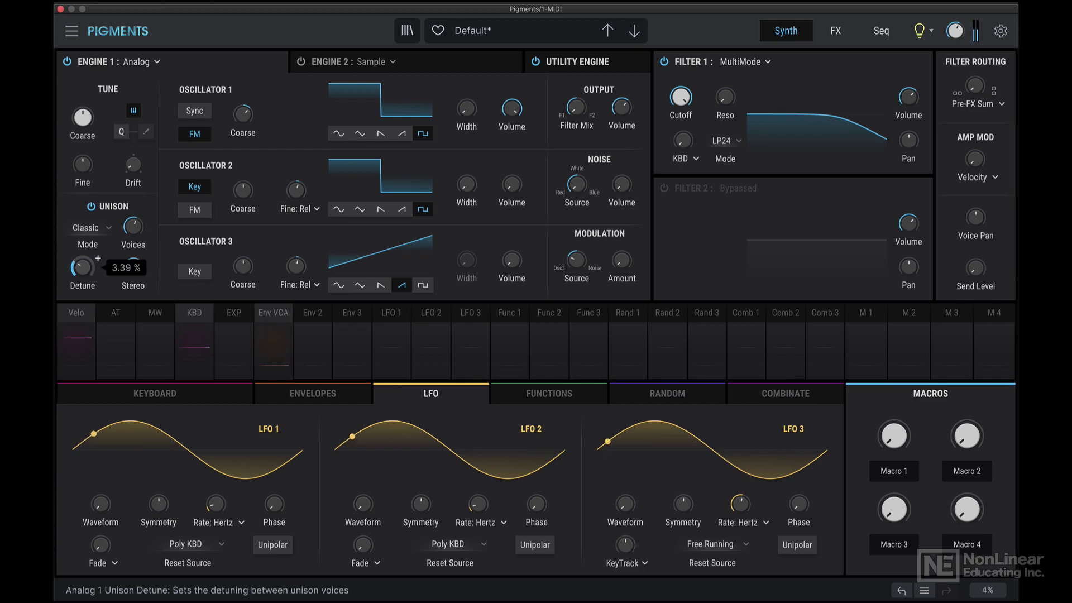
{"action": "mouse_move", "coordinate": [82, 267]}
{"action": "left_mouse_down"}
{"action": "mouse_move", "coordinate": [82, 238]}
{"action": "mouse_move", "coordinate": [82, 263]}
{"action": "left_mouse_up"}
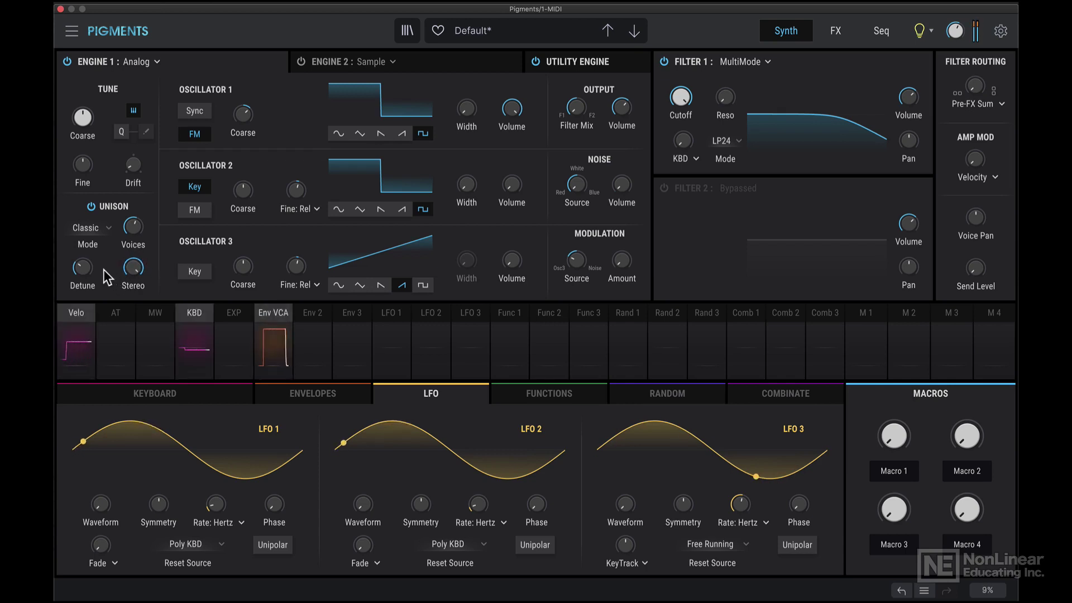
{"action": "mouse_move", "coordinate": [98, 258]}
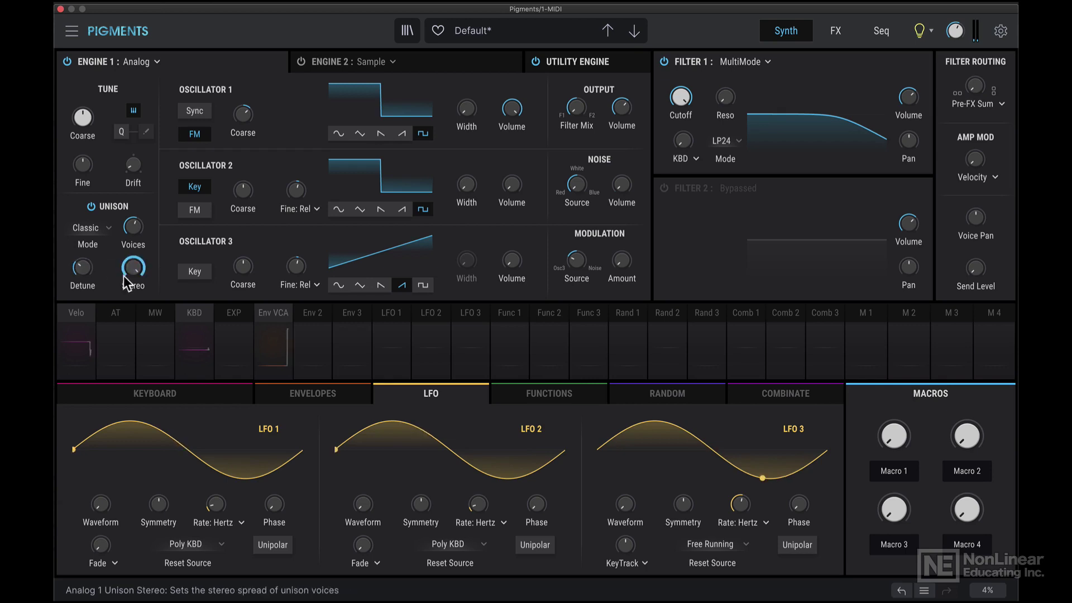
{"action": "left_click_drag", "start_coordinate": [131, 266], "coordinate": [133, 257]}
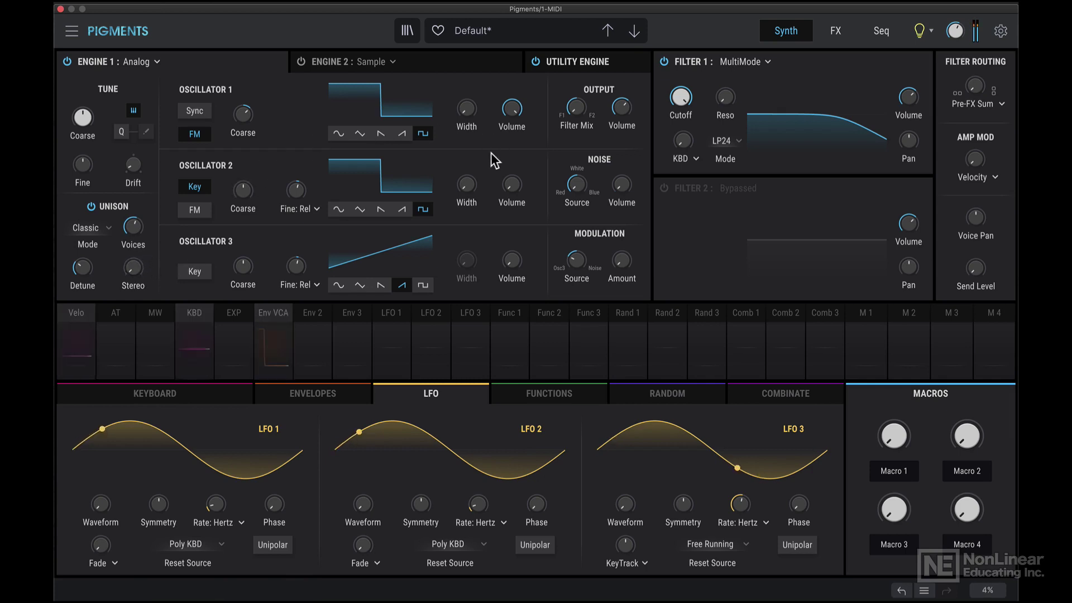
{"action": "mouse_move", "coordinate": [133, 267]}
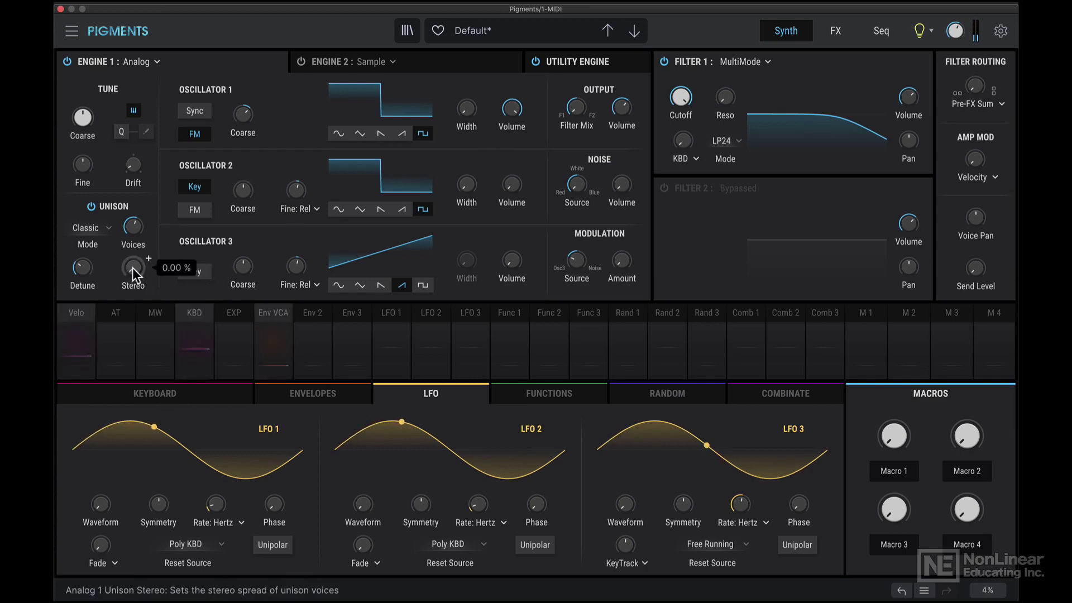
{"action": "mouse_move", "coordinate": [133, 267]}
{"action": "left_mouse_down"}
{"action": "mouse_move", "coordinate": [133, 226]}
{"action": "mouse_move", "coordinate": [139, 262]}
{"action": "left_mouse_up"}
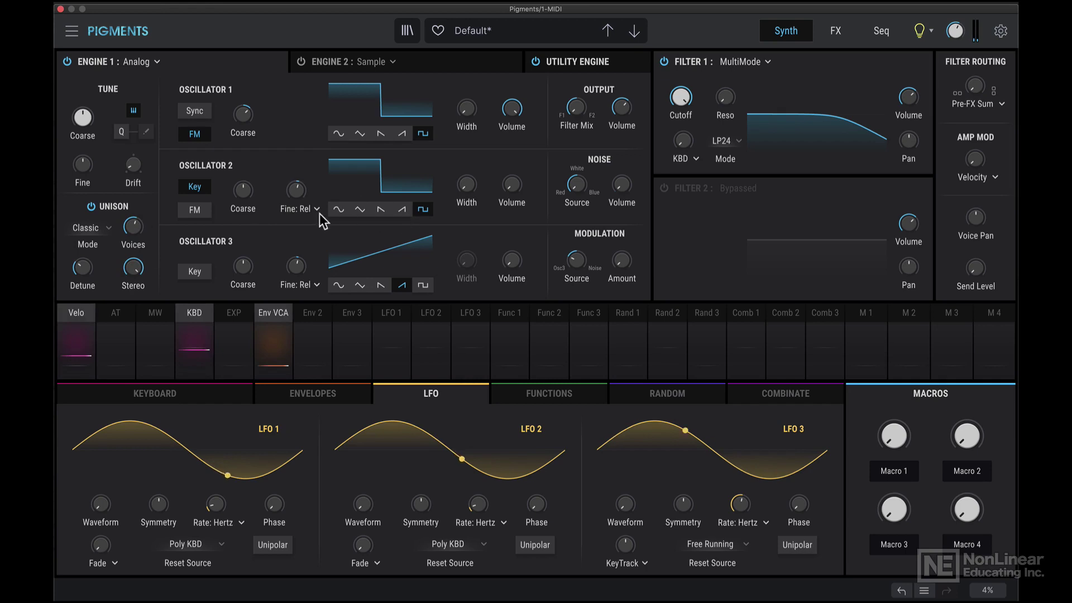
- Switch unison to Super mode with mix 0.716 and detune 6.14 %, and make Oscillator 1 a falling sawtooth
{"action": "left_click", "coordinate": [90, 227]}
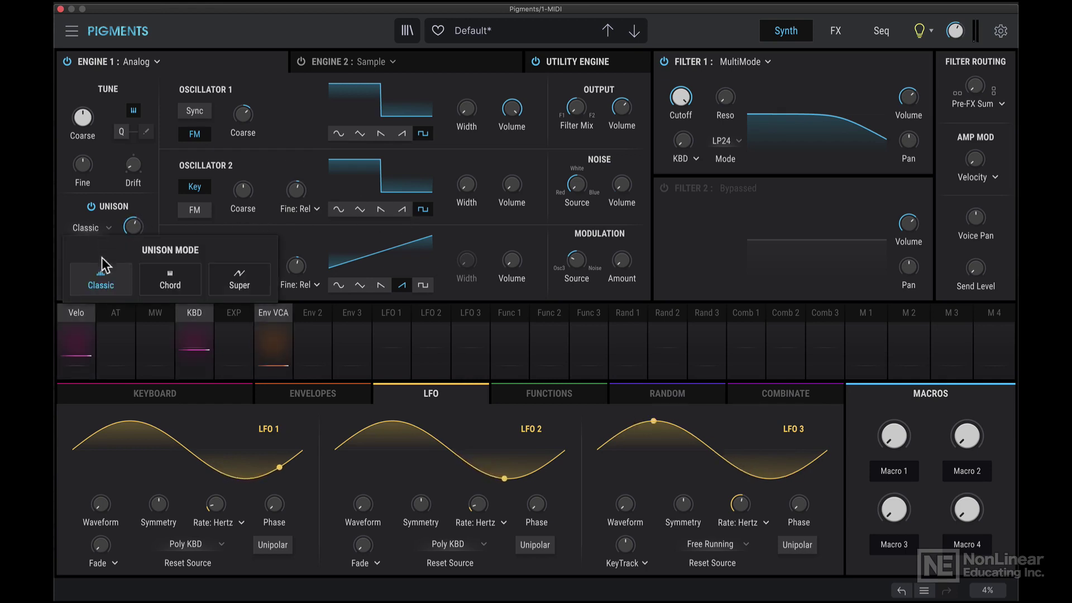
{"action": "left_click", "coordinate": [245, 276]}
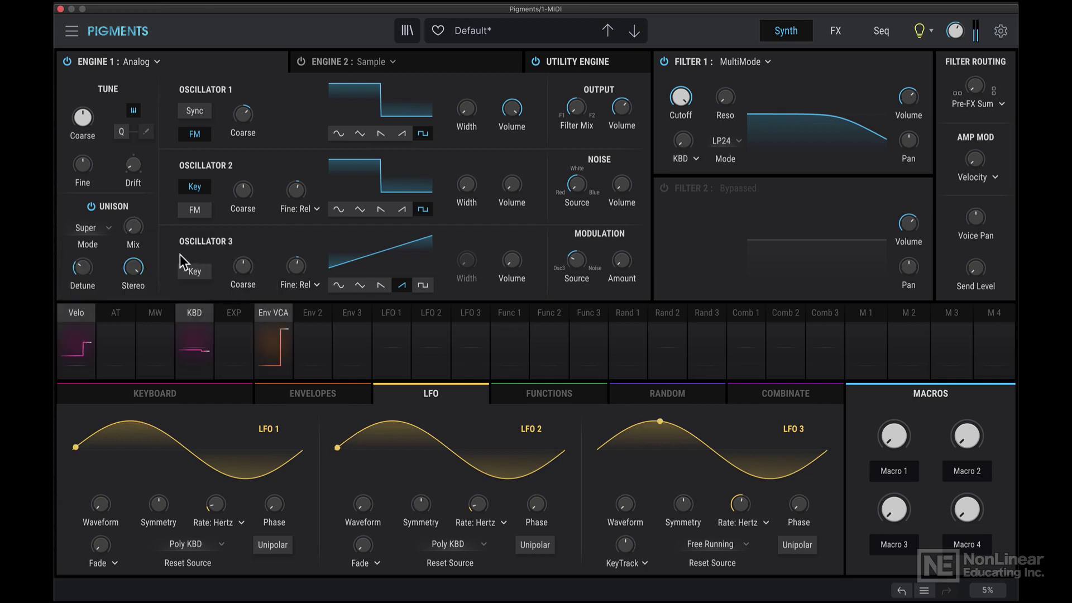
{"action": "left_click_drag", "start_coordinate": [135, 224], "coordinate": [129, 229]}
{"action": "left_click_drag", "start_coordinate": [84, 263], "coordinate": [133, 248]}
{"action": "left_click", "coordinate": [380, 133]}
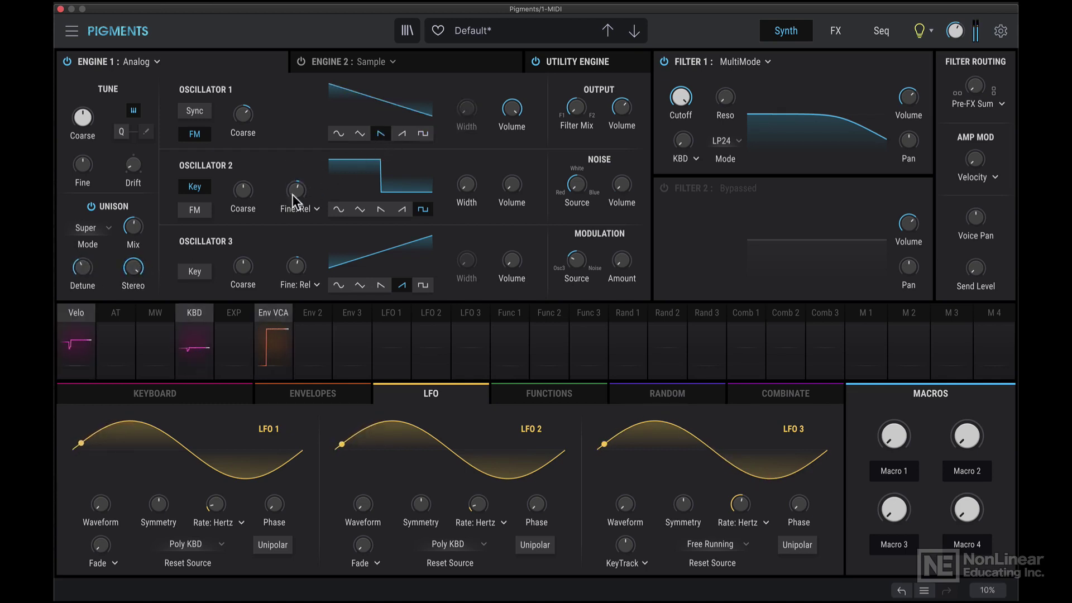
{"action": "mouse_move", "coordinate": [129, 271]}
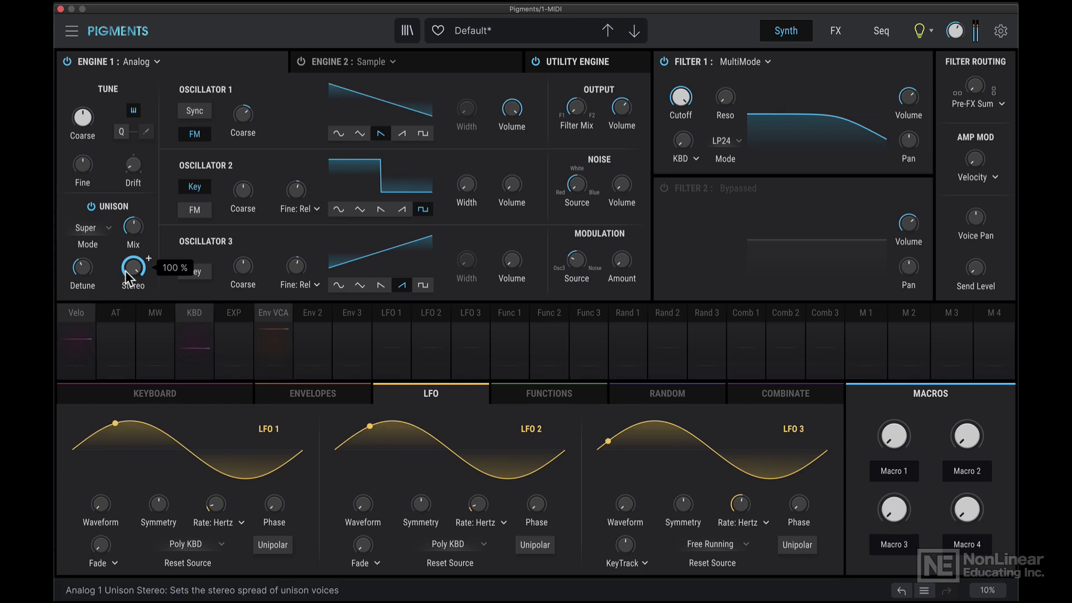